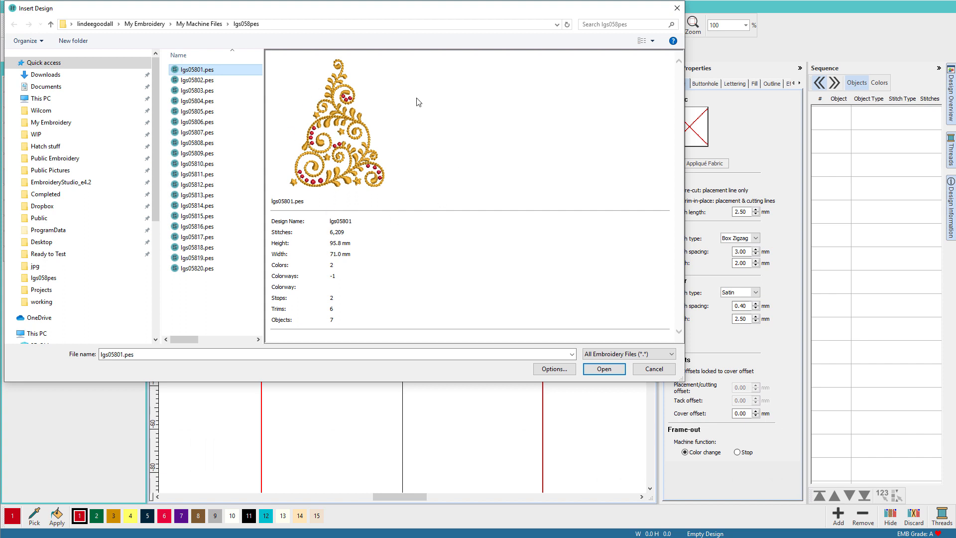
# Step: Insert the lgs05801.pes tree design into the blank design, accepting the non-native design notice
pyautogui.click(616, 373)
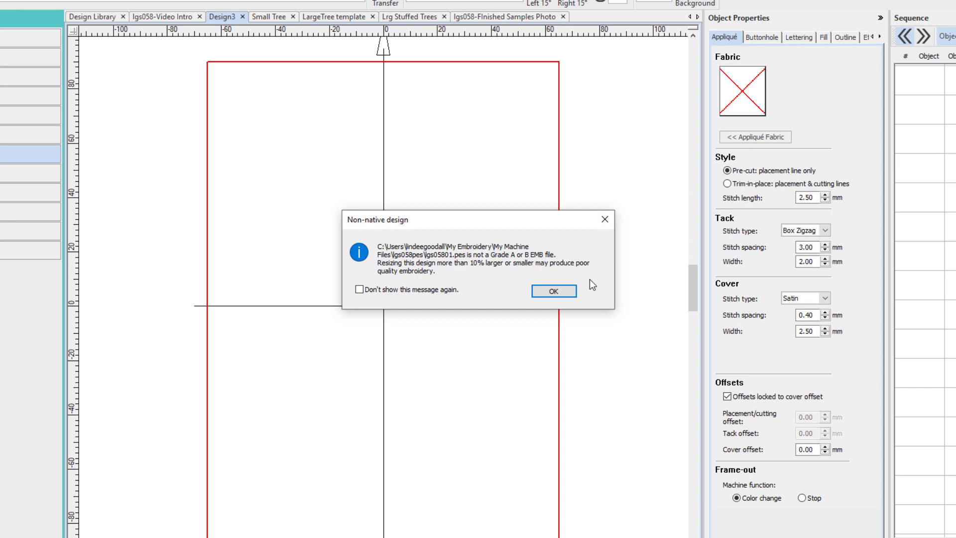
pyautogui.click(552, 291)
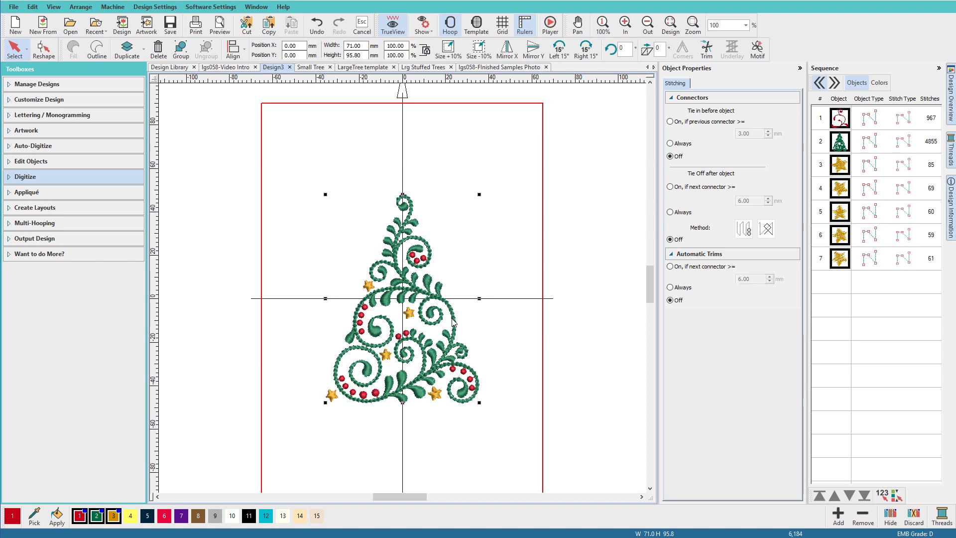
pyautogui.press('b')
pyautogui.moveTo(408, 285); pyautogui.dragTo(490, 374)
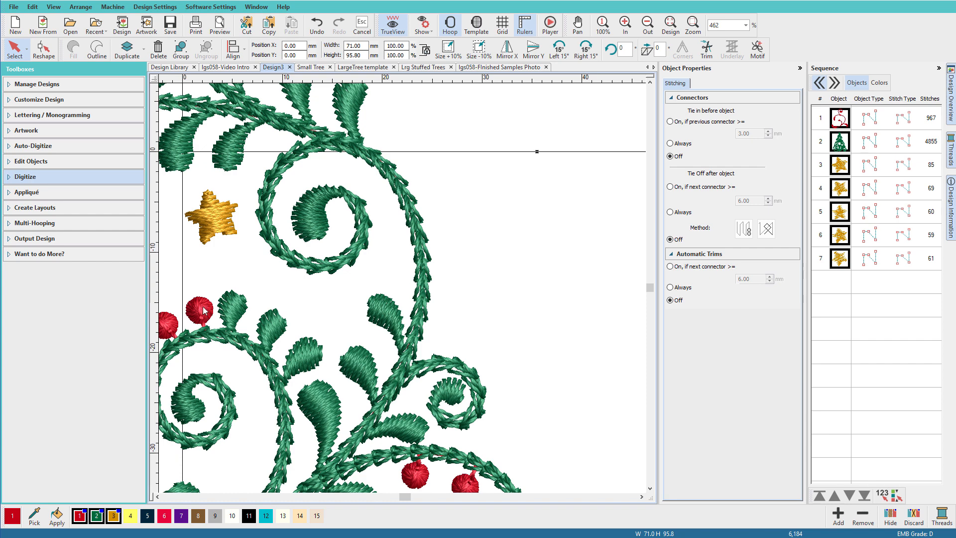
pyautogui.press('0')
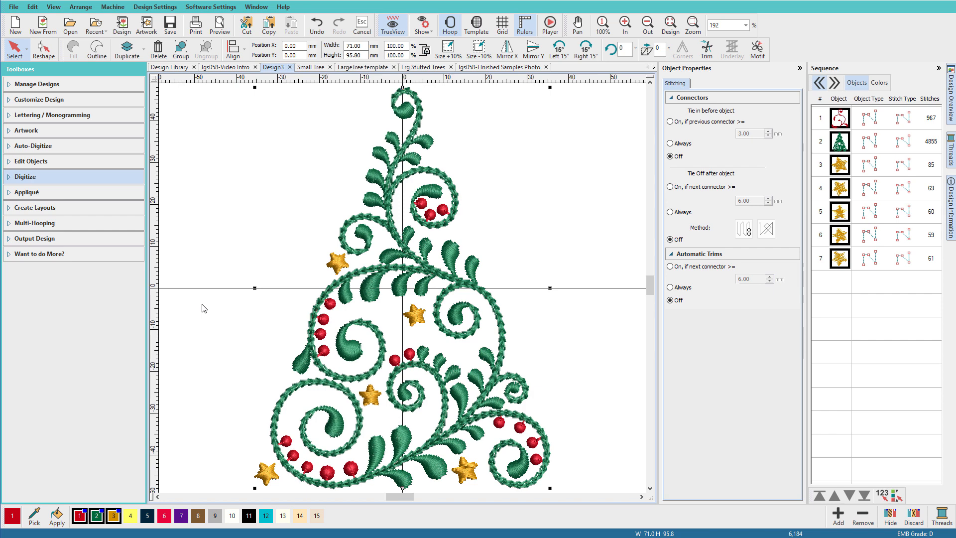
# Step: Save the design as "Small Tree2- template.EMB" in the Projects folder
pyautogui.click(13, 7)
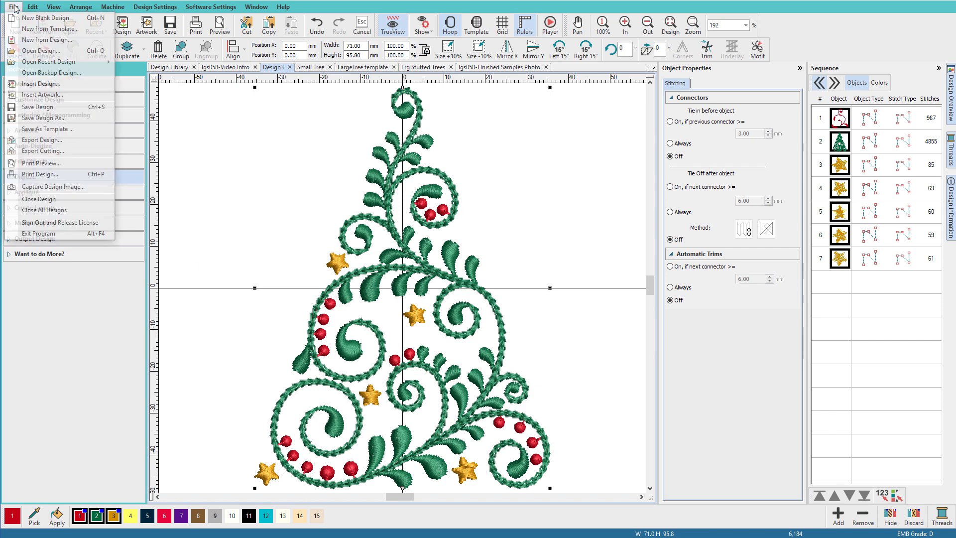
pyautogui.click(67, 119)
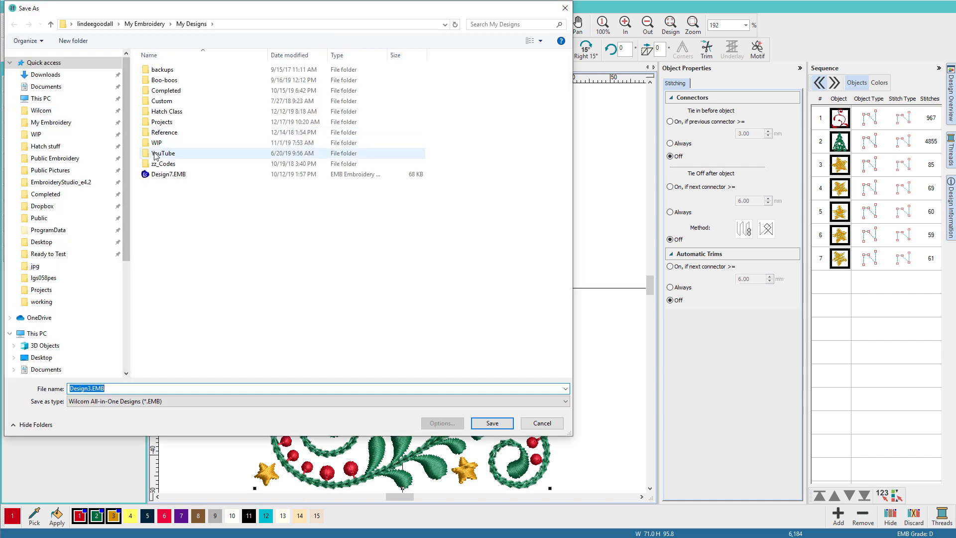
pyautogui.doubleClick(155, 122)
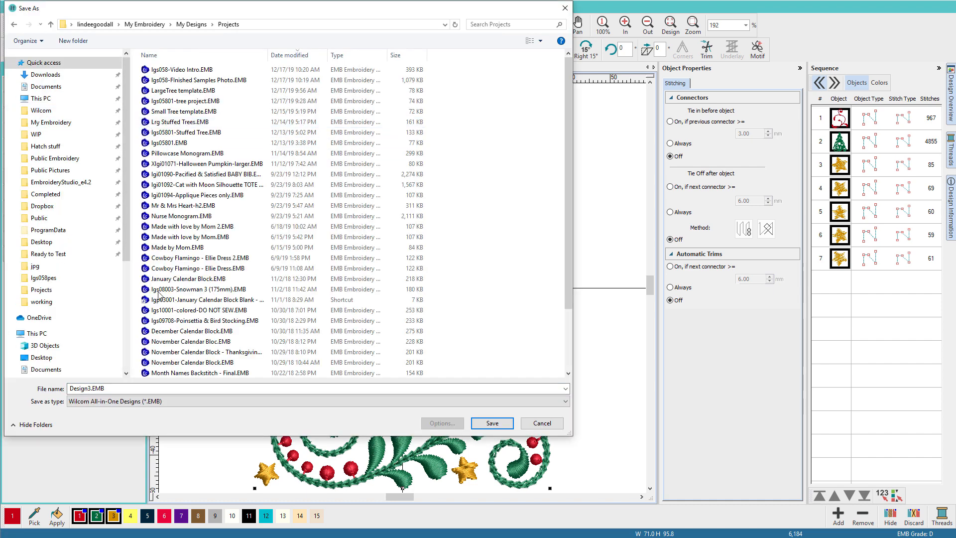
pyautogui.click(82, 388)
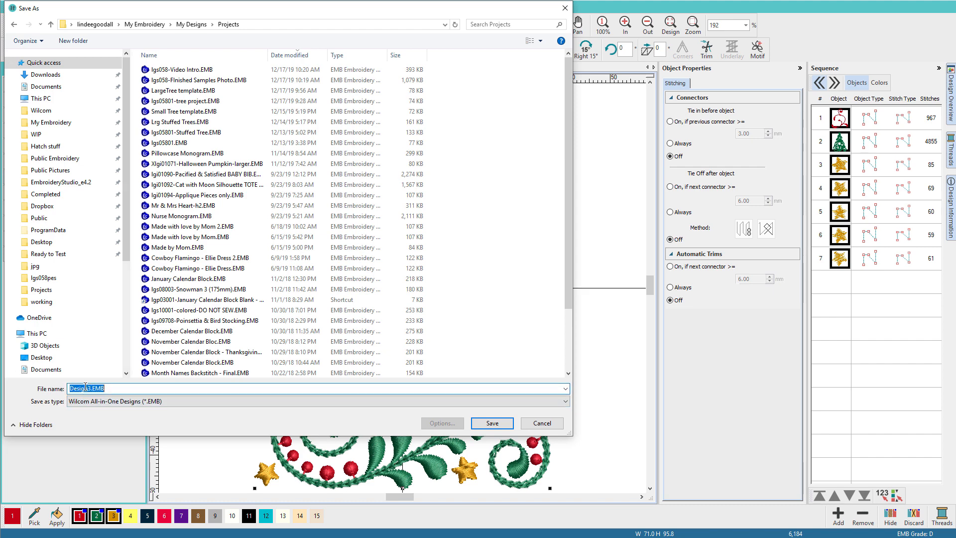
pyautogui.moveTo(90, 387); pyautogui.dragTo(56, 387)
pyautogui.write('Smm')
pyautogui.press('BackSpace')
pyautogui.write('all Tree2- template')
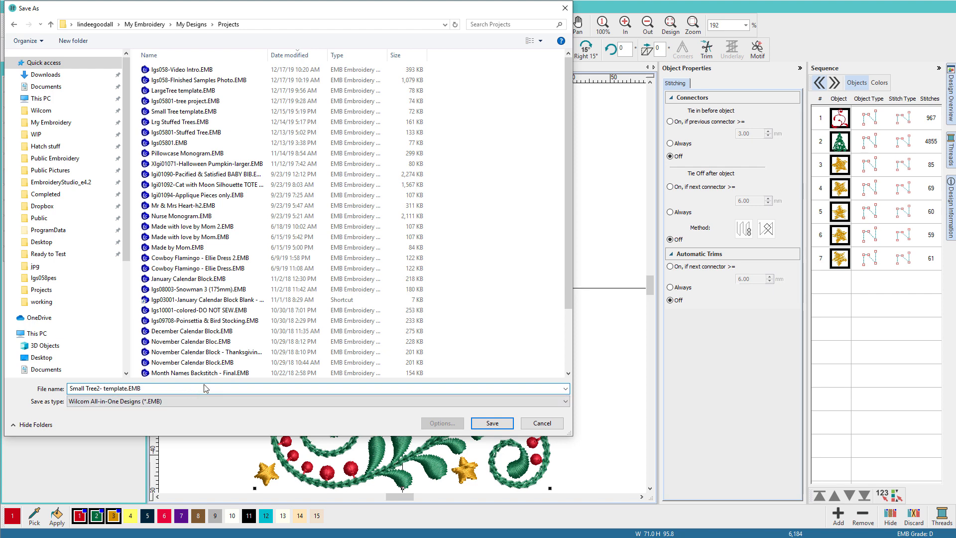
pyautogui.press('Return')
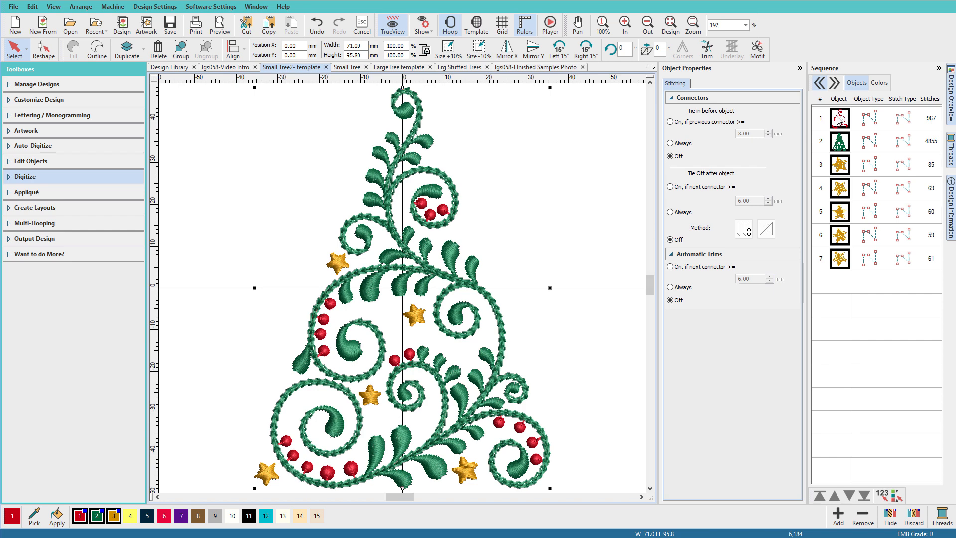
# Step: Delete the red berries and gold stars by colour, keeping only the green tree
pyautogui.click(878, 82)
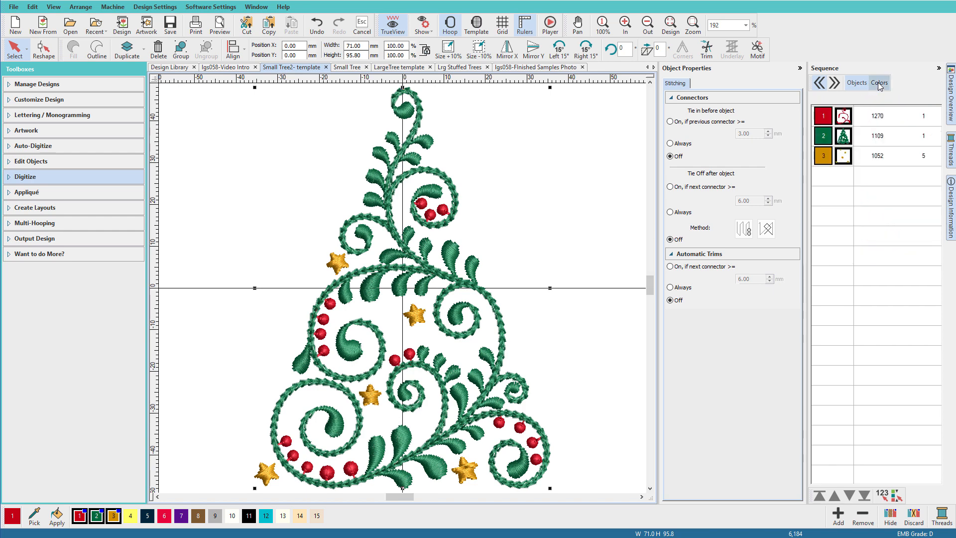
pyautogui.click(797, 124)
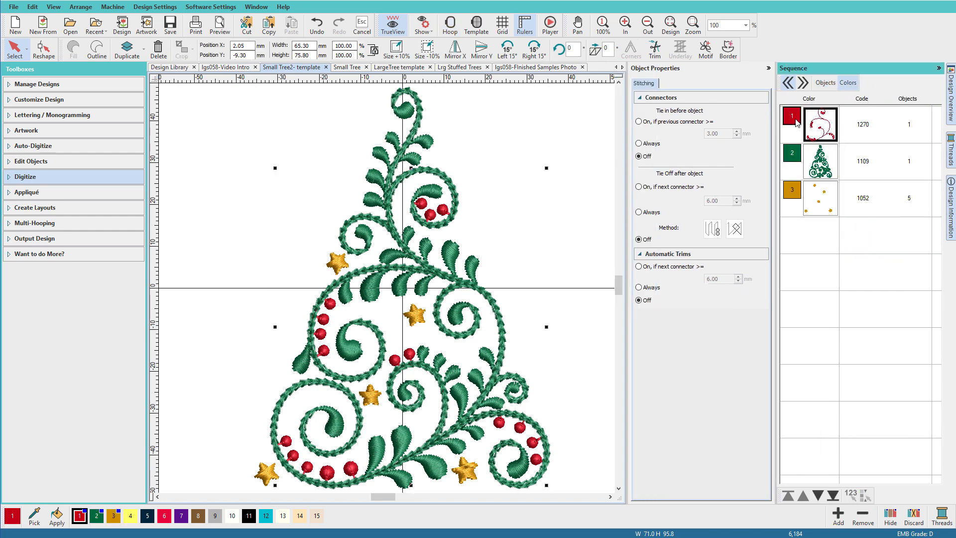
pyautogui.press('Delete')
pyautogui.click(791, 173)
pyautogui.press('Delete')
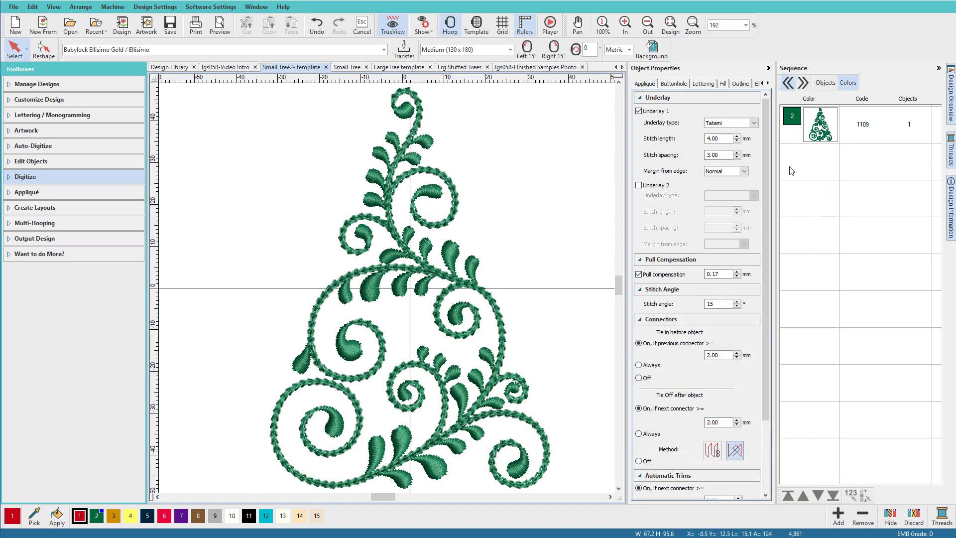
# Step: Digitize a closed Single Run triangle outline around the tree, about 76 mm wide and 106 mm high
pyautogui.press('-')
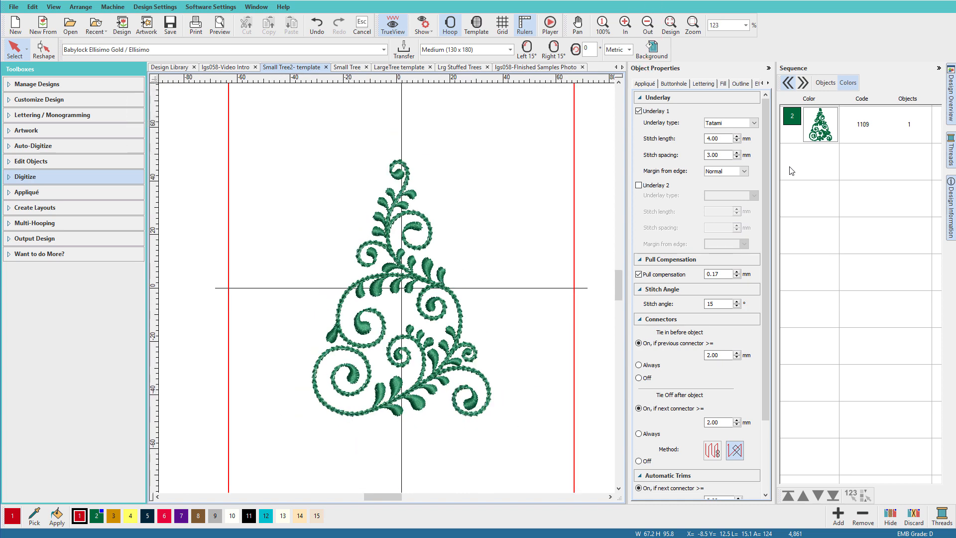
pyautogui.click(10, 180)
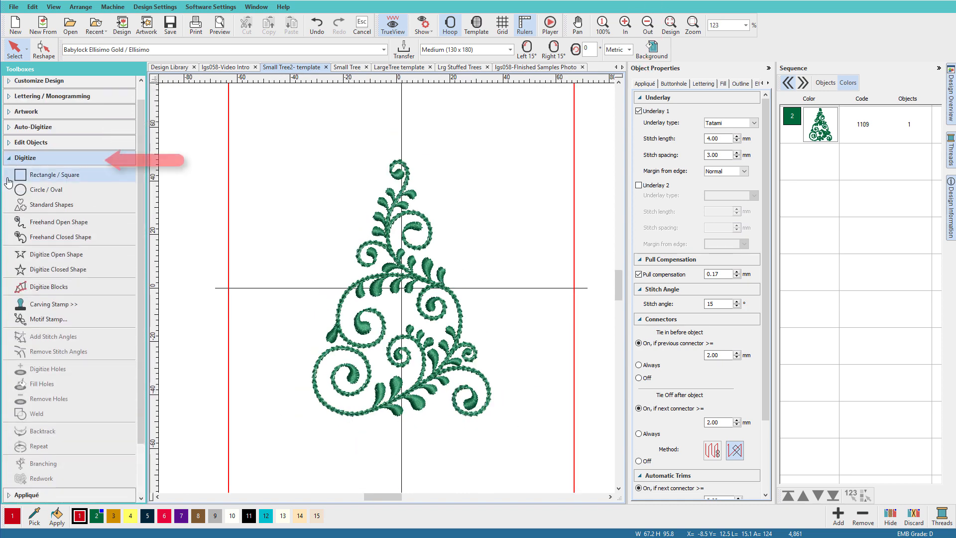
pyautogui.click(88, 275)
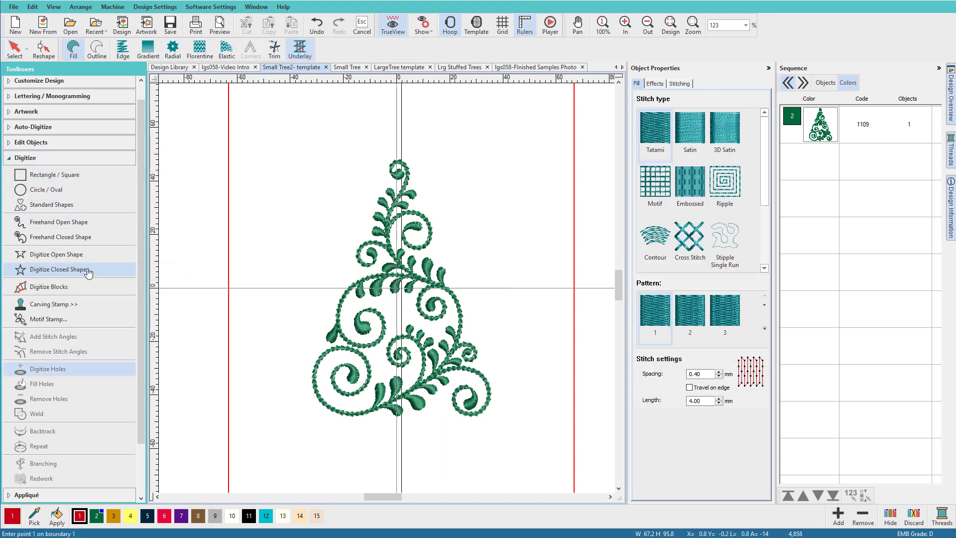
pyautogui.click(100, 52)
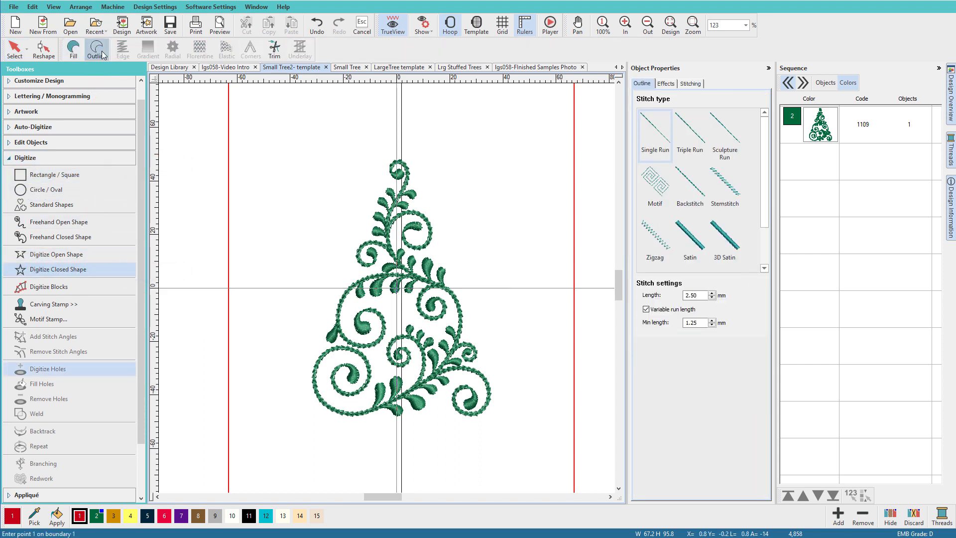
pyautogui.click(303, 417)
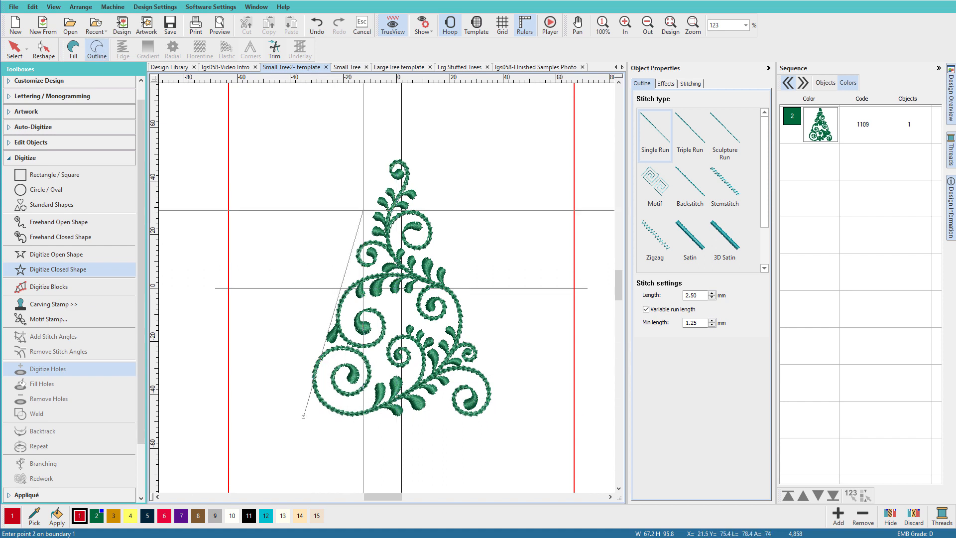
pyautogui.click(393, 137)
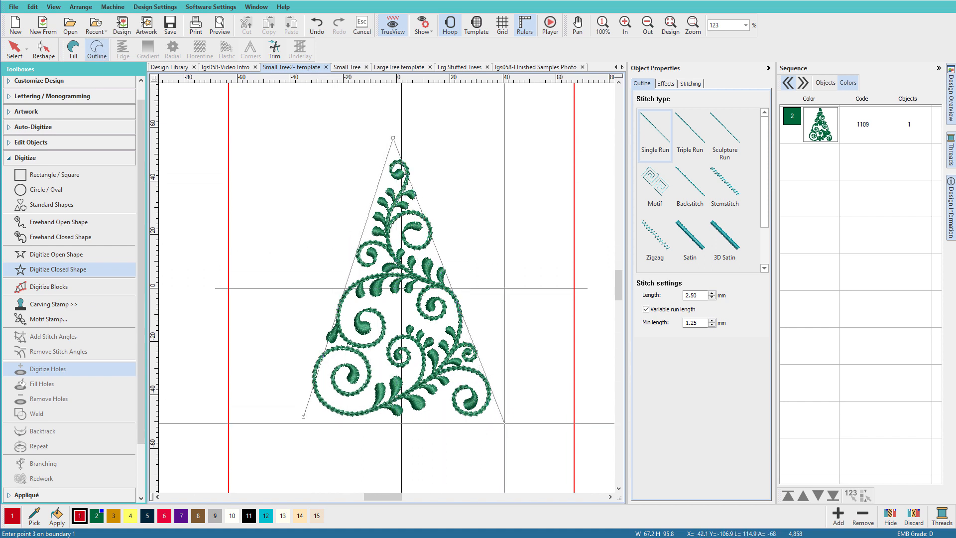
pyautogui.click(504, 421)
pyautogui.press('Return')
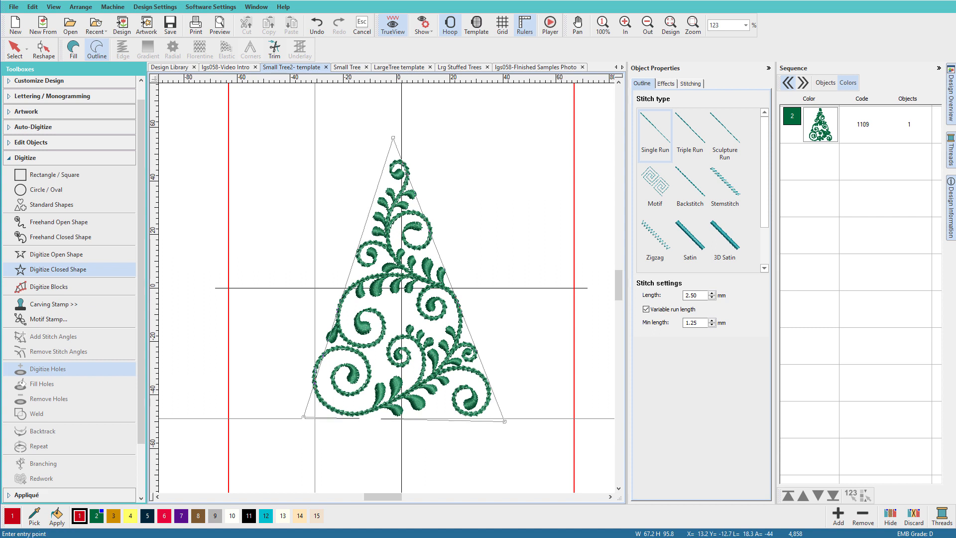
pyautogui.press('Return')
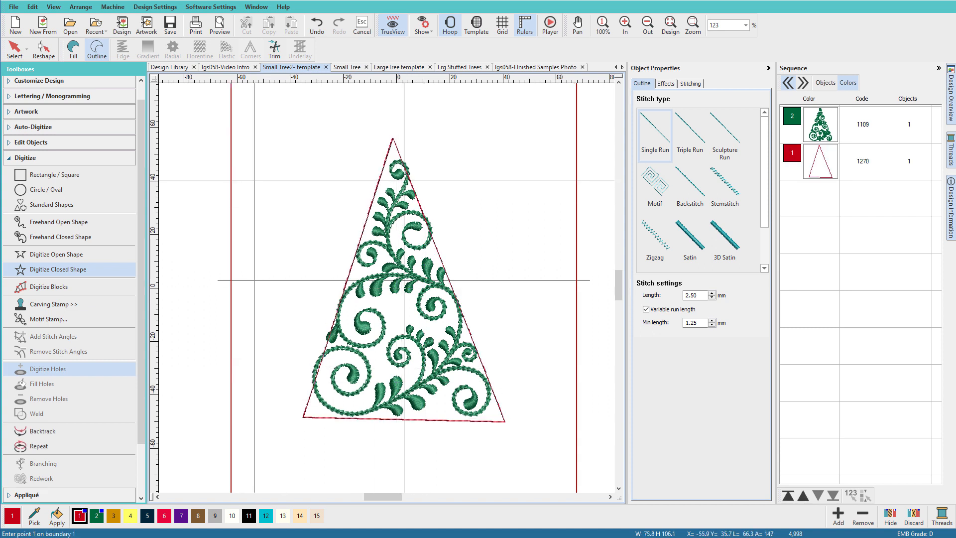
# Step: Reshape the triangle to about 77 by 104 mm, centring its apex over the tree and levelling the base corners along a horizontal guide
pyautogui.press('h')
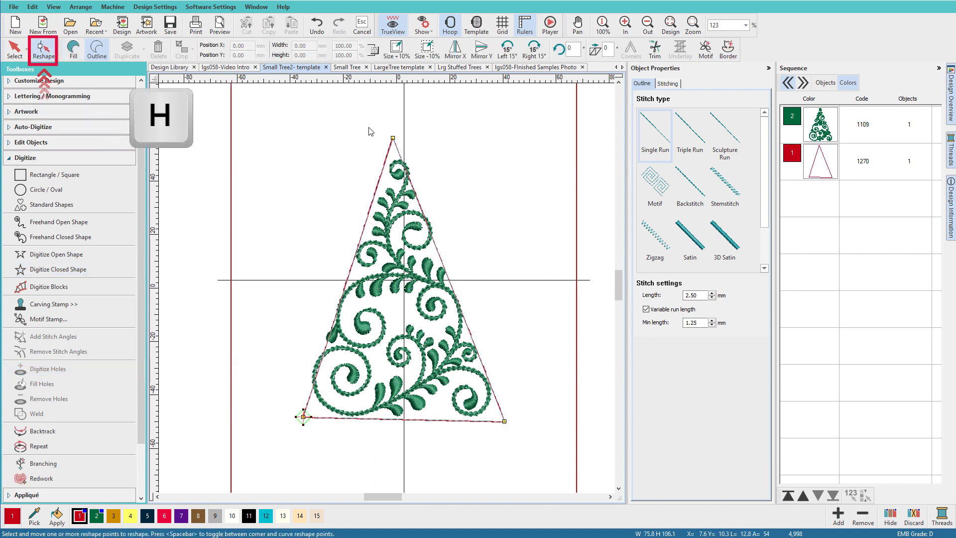
pyautogui.moveTo(393, 139); pyautogui.dragTo(398, 138)
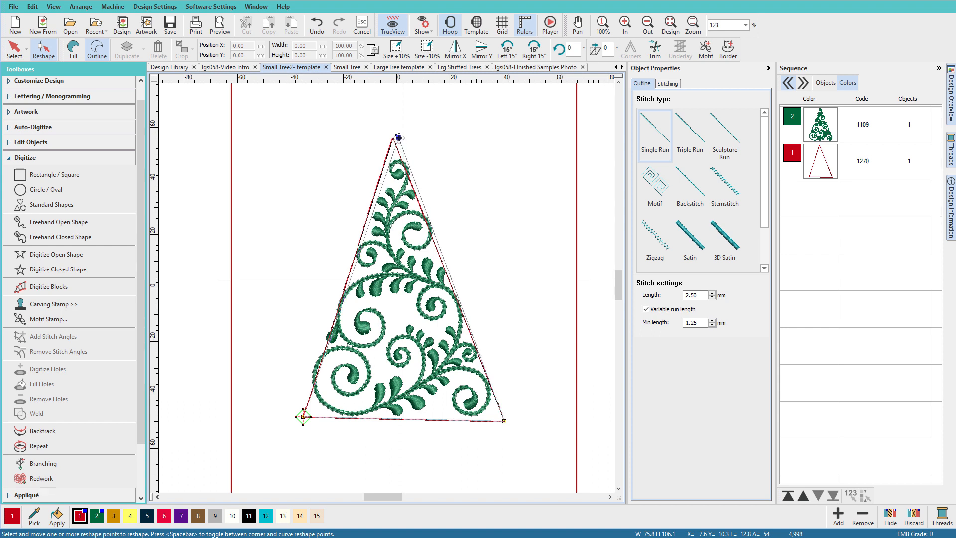
pyautogui.moveTo(507, 424); pyautogui.dragTo(499, 412)
pyautogui.moveTo(302, 417); pyautogui.dragTo(296, 414)
pyautogui.moveTo(160, 382); pyautogui.dragTo(295, 414)
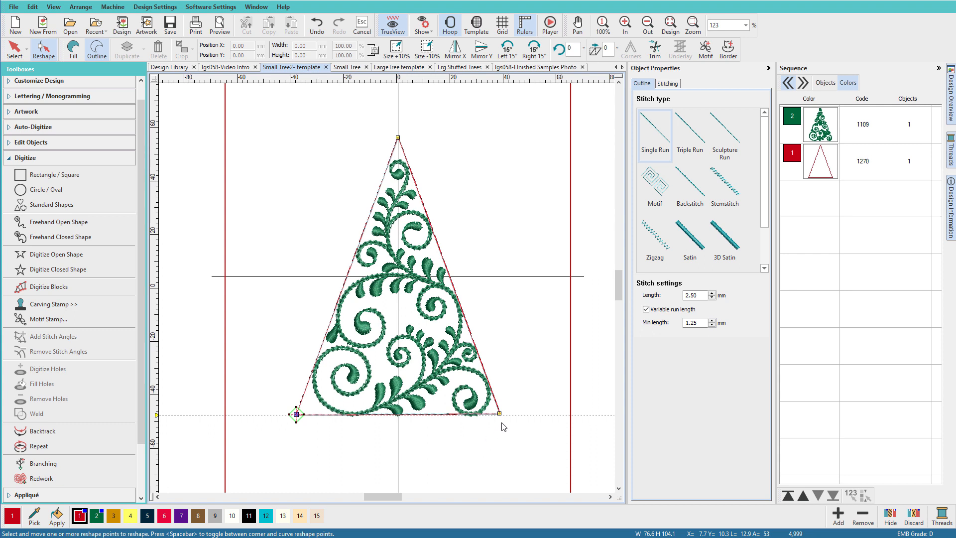
pyautogui.moveTo(500, 413); pyautogui.dragTo(501, 414)
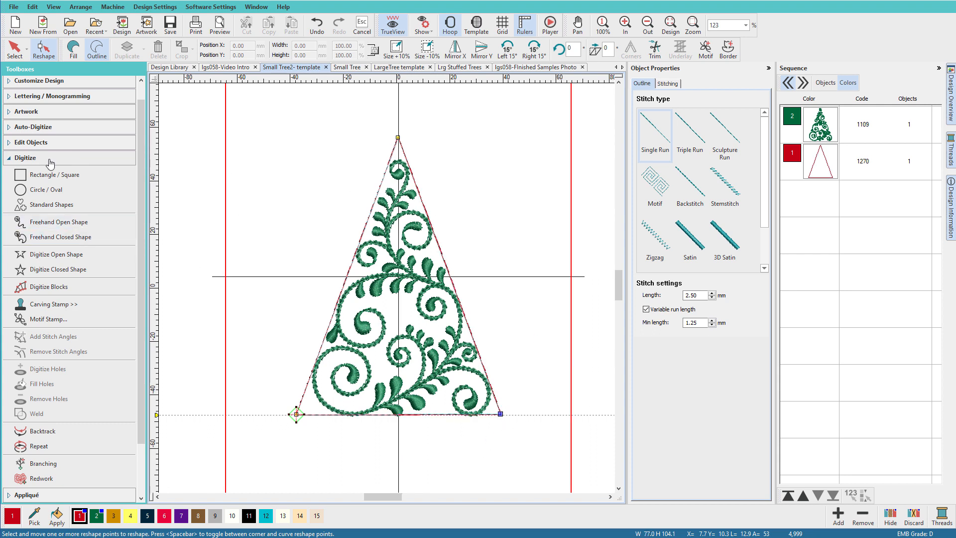
# Step: Create five Single Run offset outlines around the triangle with a 2 mm offset, in colour 2554 Hatch Default
pyautogui.click(8, 160)
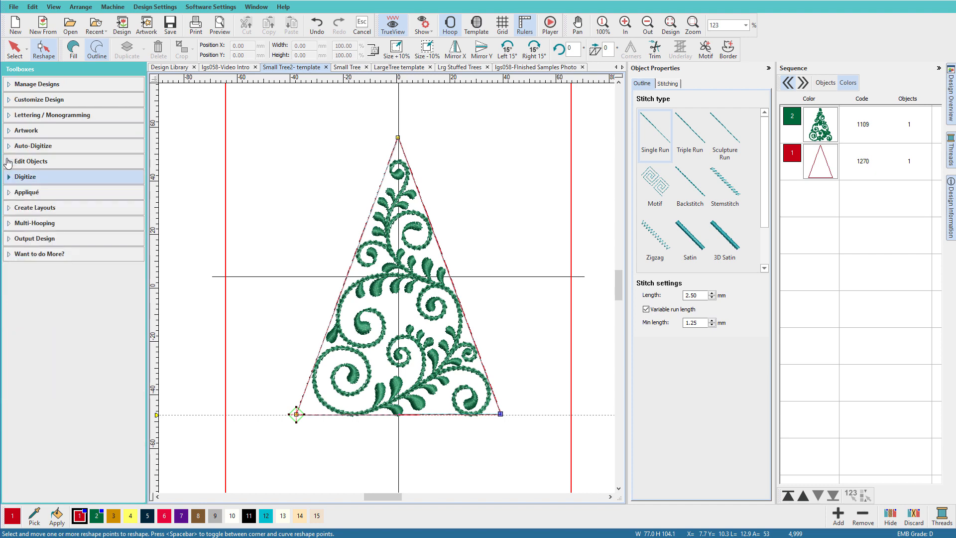
pyautogui.click(7, 208)
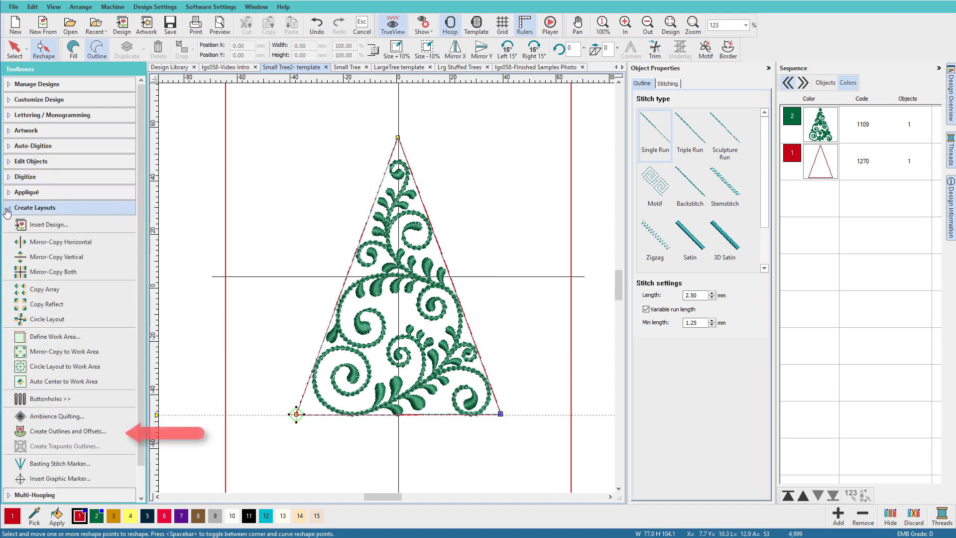
pyautogui.click(112, 431)
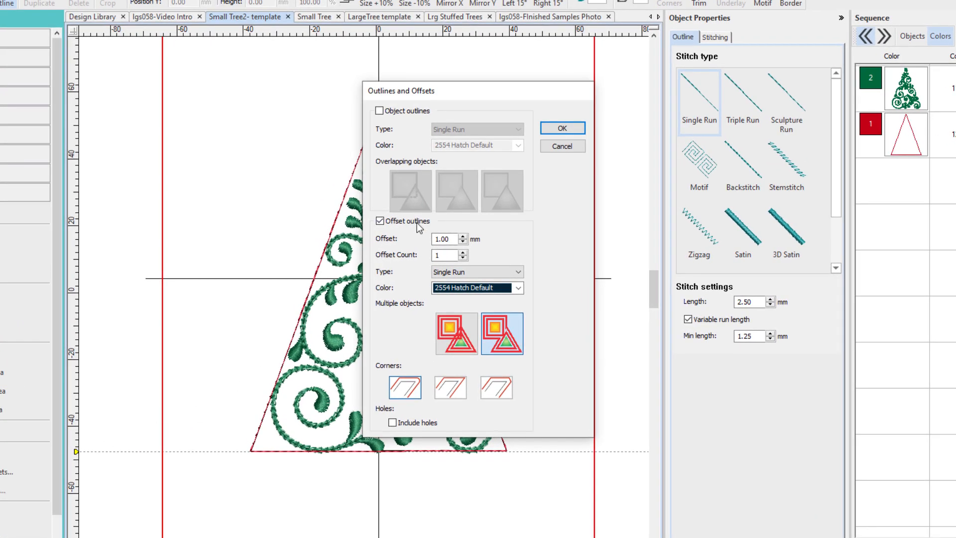
pyautogui.doubleClick(442, 239)
pyautogui.write('2')
pyautogui.press('Tab')
pyautogui.write('5')
pyautogui.click(566, 129)
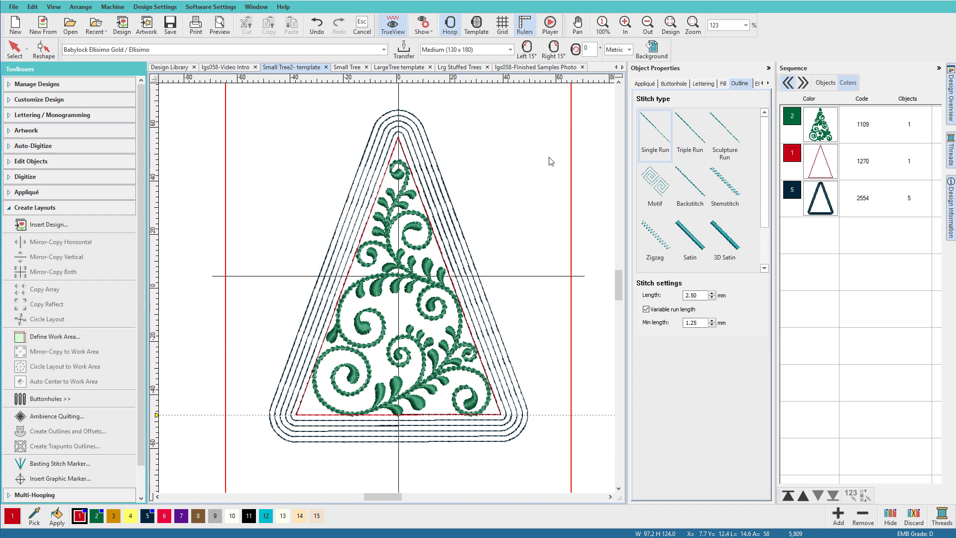
# Step: Delete the original red triangle and all offset outlines except the third one from the inside
pyautogui.click(442, 255)
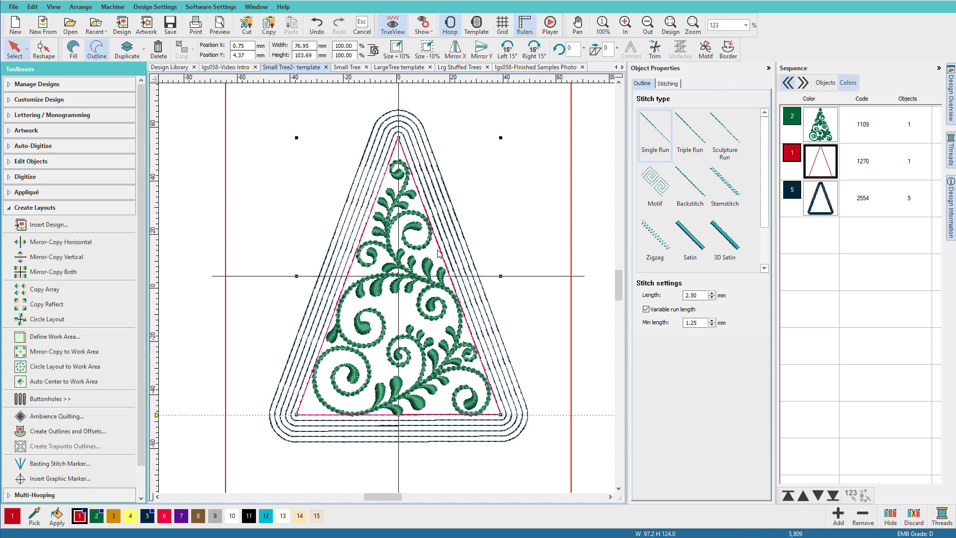
pyautogui.press('Delete')
pyautogui.click(440, 254)
pyautogui.press('Delete')
pyautogui.click(468, 249)
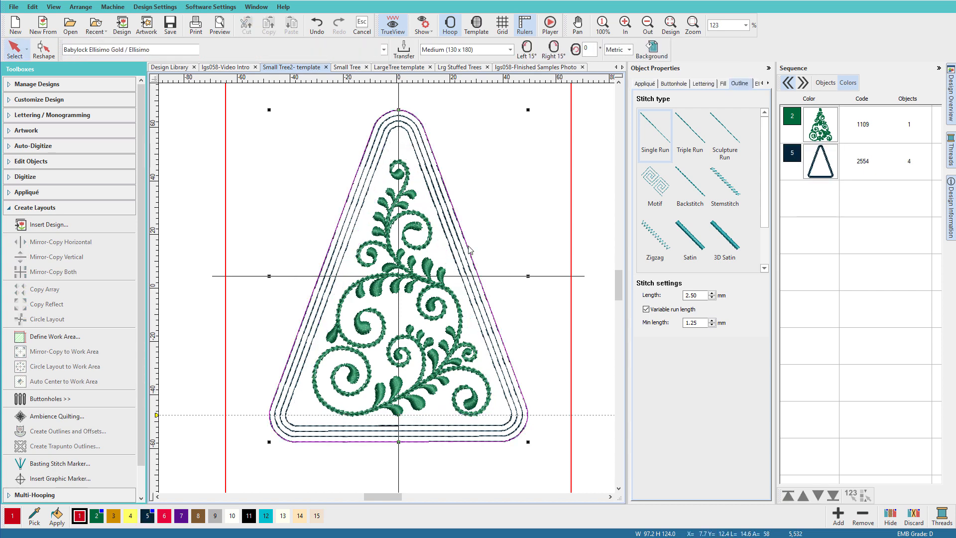
pyautogui.press('Delete')
pyautogui.click(461, 270)
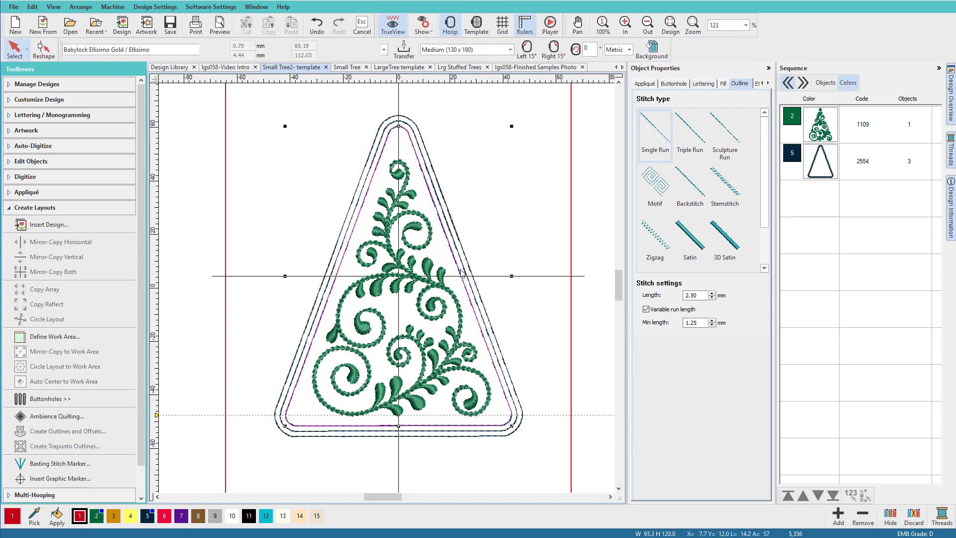
pyautogui.press('Delete')
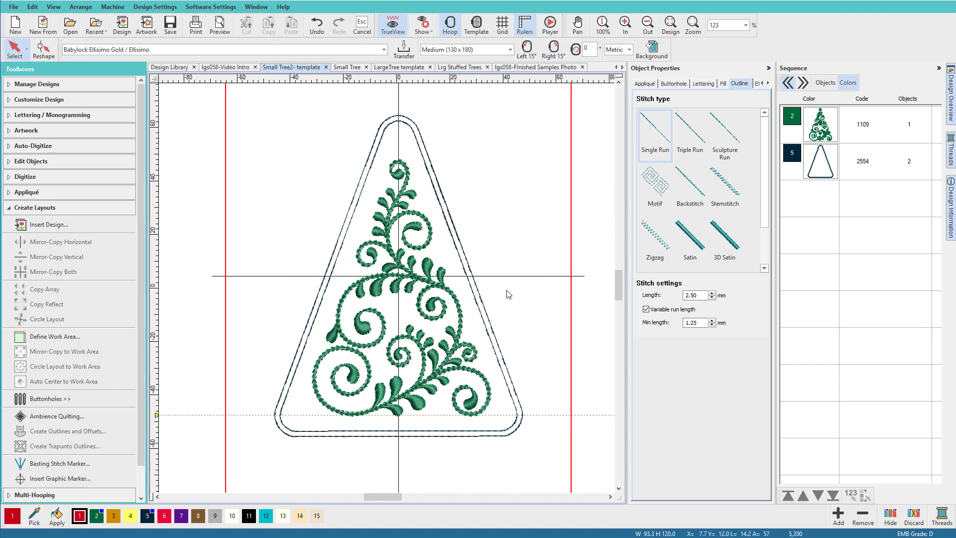
pyautogui.click(481, 309)
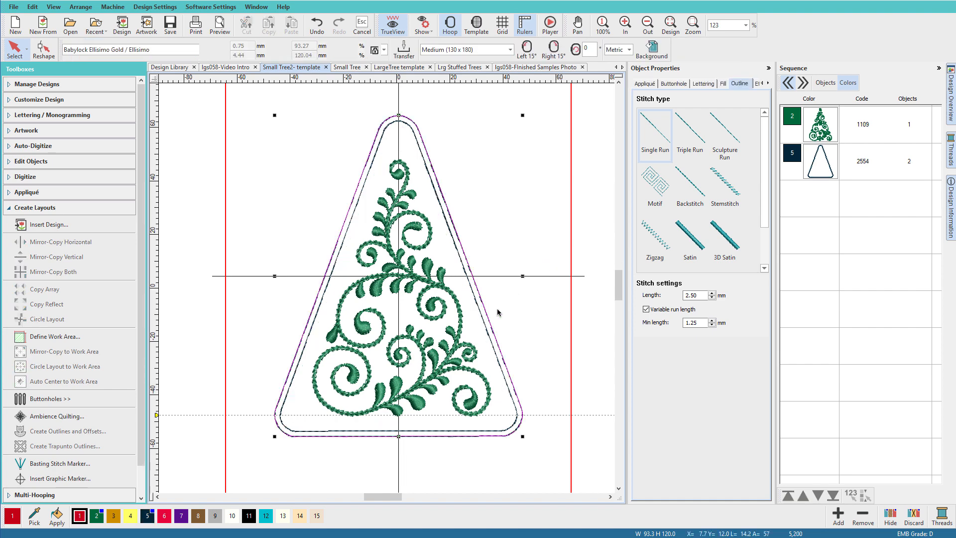
pyautogui.press('Delete')
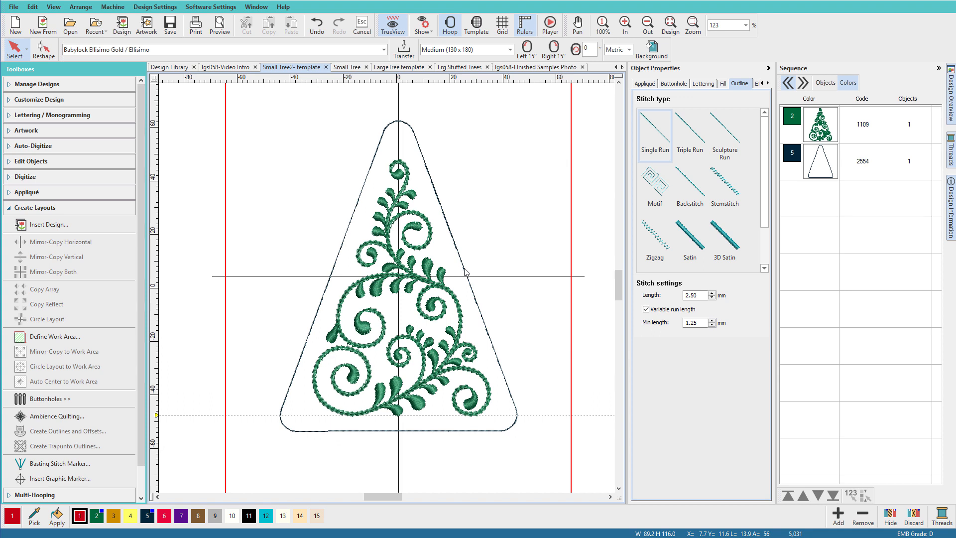
# Step: Create a single Single Run offset outline 6 mm outside the triangle, in colour 2554 Hatch Default
pyautogui.click(466, 273)
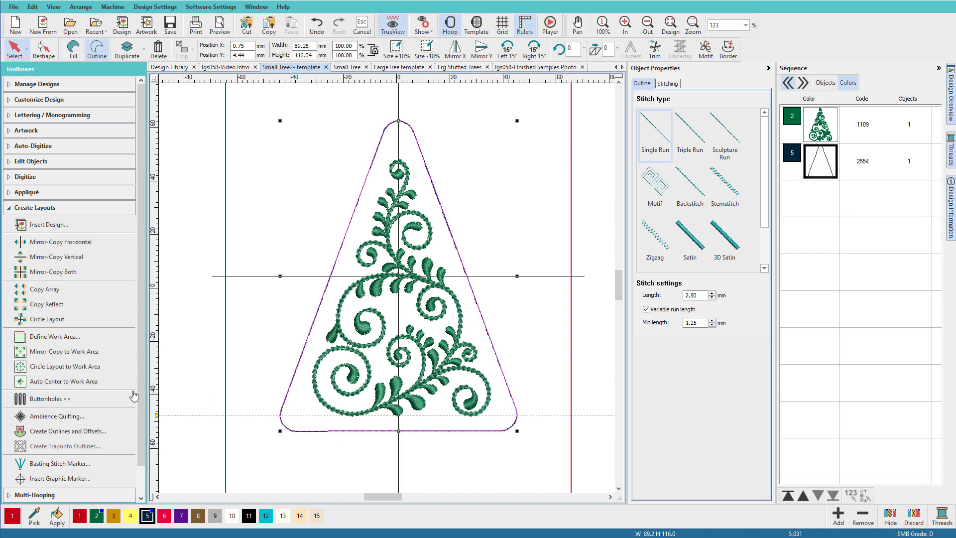
pyautogui.click(86, 435)
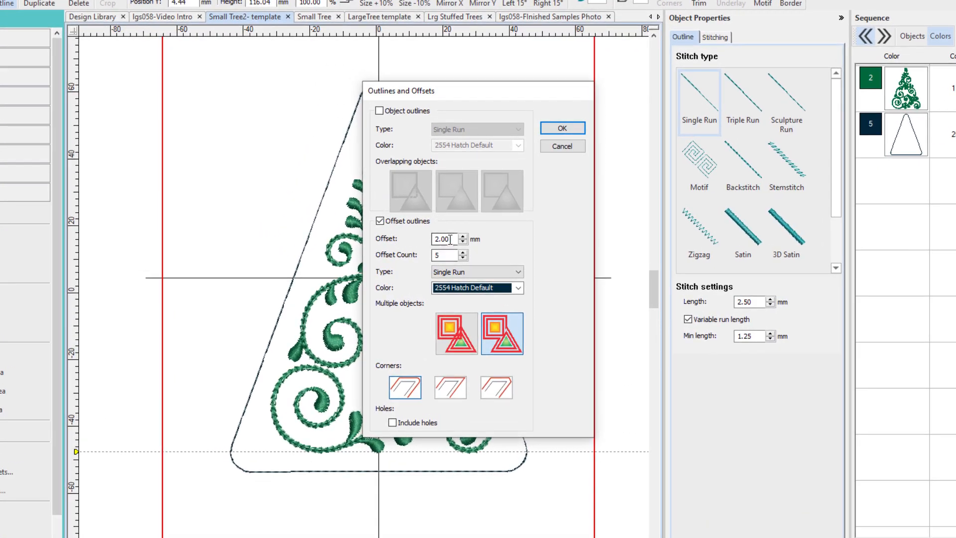
pyautogui.moveTo(443, 255); pyautogui.dragTo(392, 239)
pyautogui.write('1')
pyautogui.write('6')
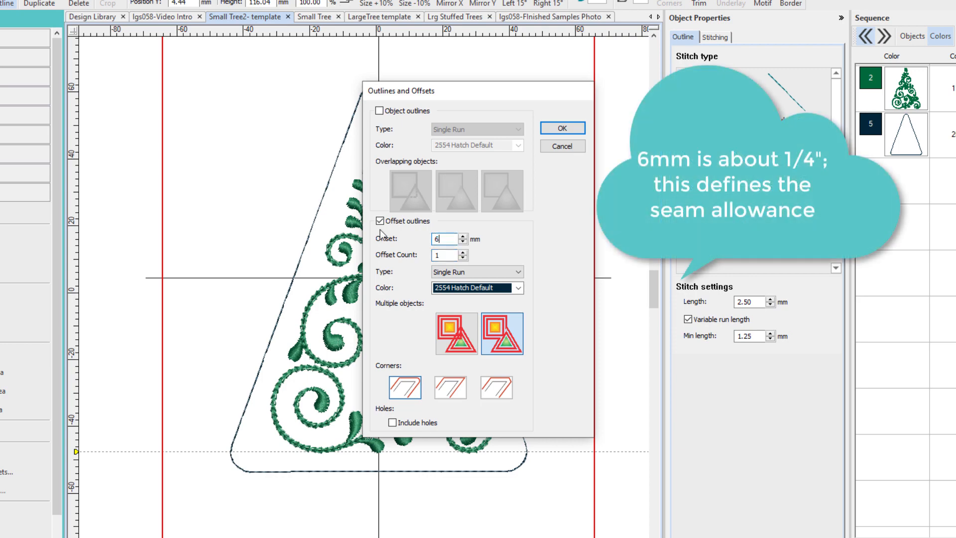
pyautogui.click(562, 128)
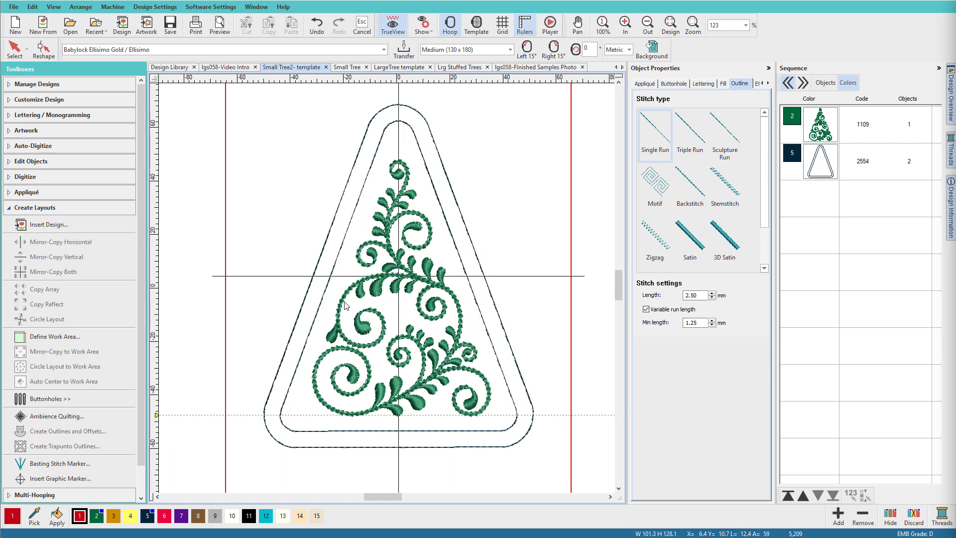
# Step: Move the outer triangle outline to the start of the stitching sequence and convert it to appliqué
pyautogui.click(491, 299)
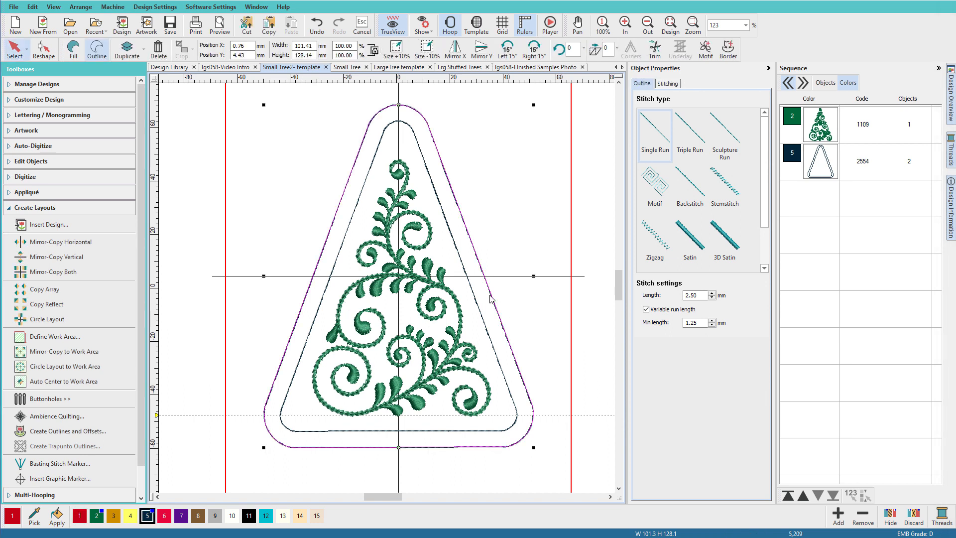
pyautogui.click(788, 495)
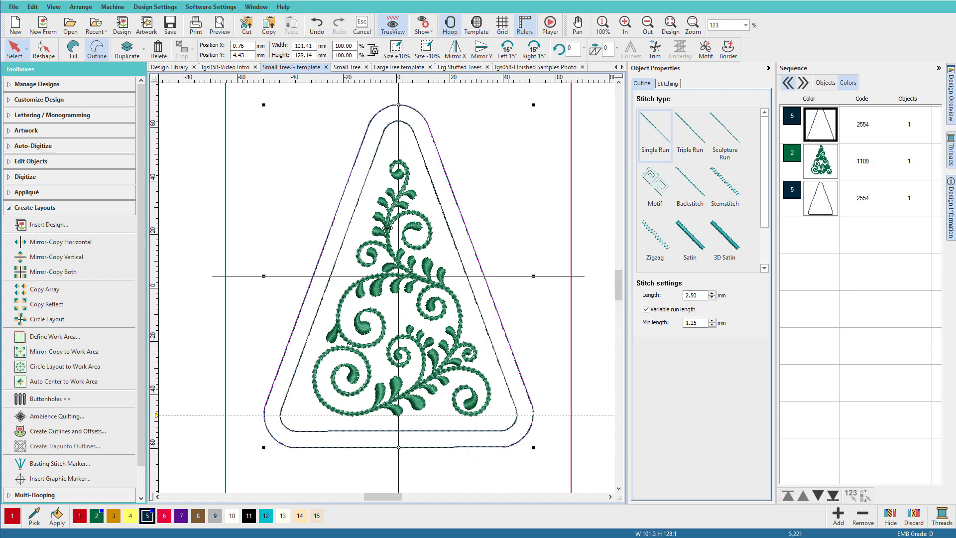
pyautogui.click(9, 209)
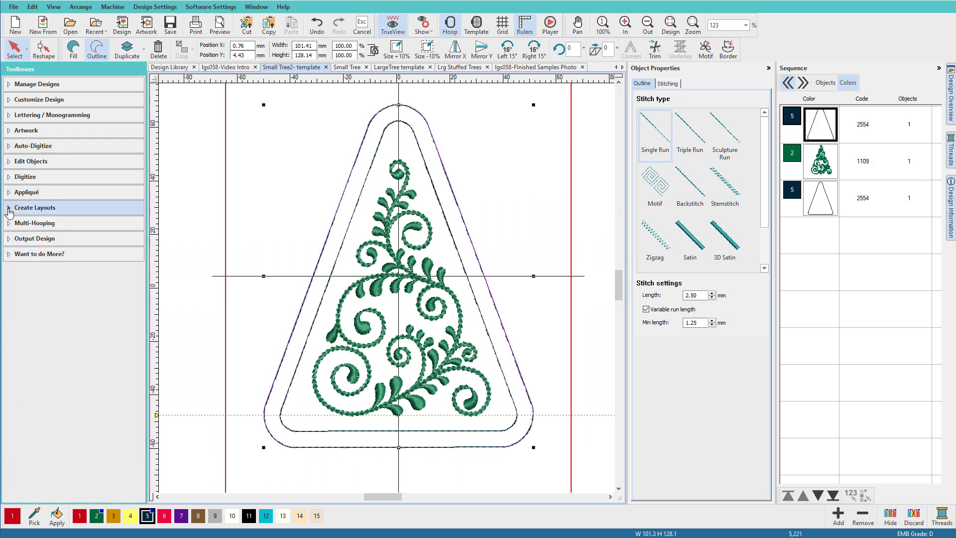
pyautogui.click(9, 194)
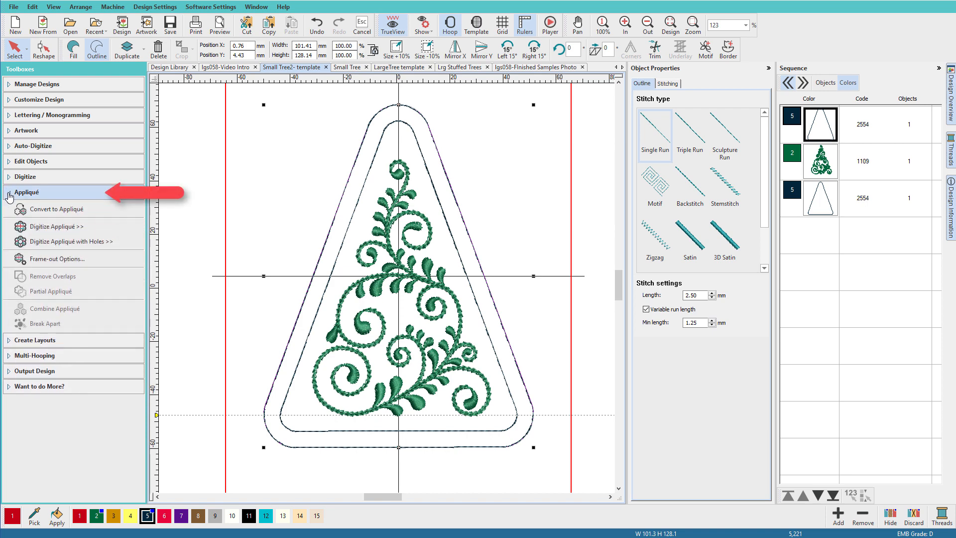
pyautogui.click(31, 213)
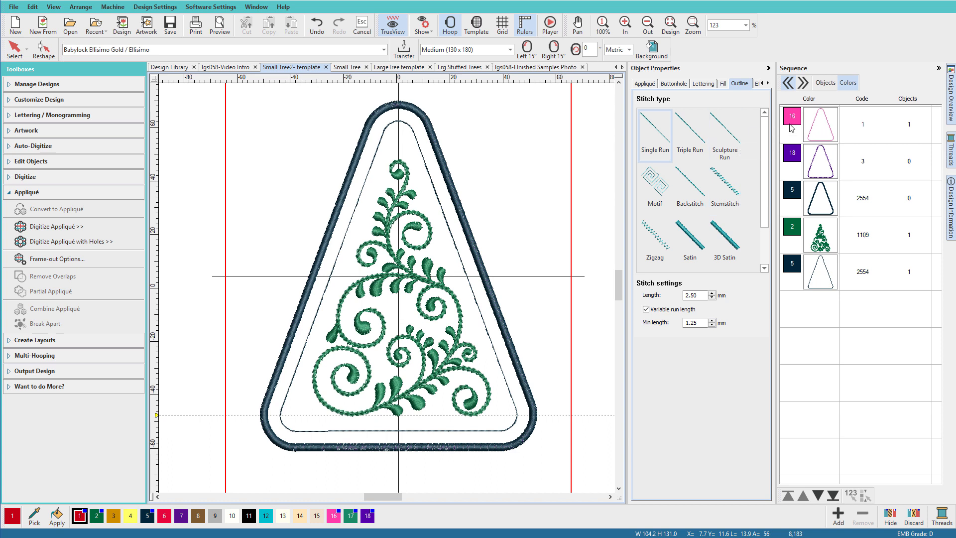
# Step: Set the outer triangle appliqué's cover stitch to None and its tack stitch to Single Run, and review the colour sequence
pyautogui.click(825, 84)
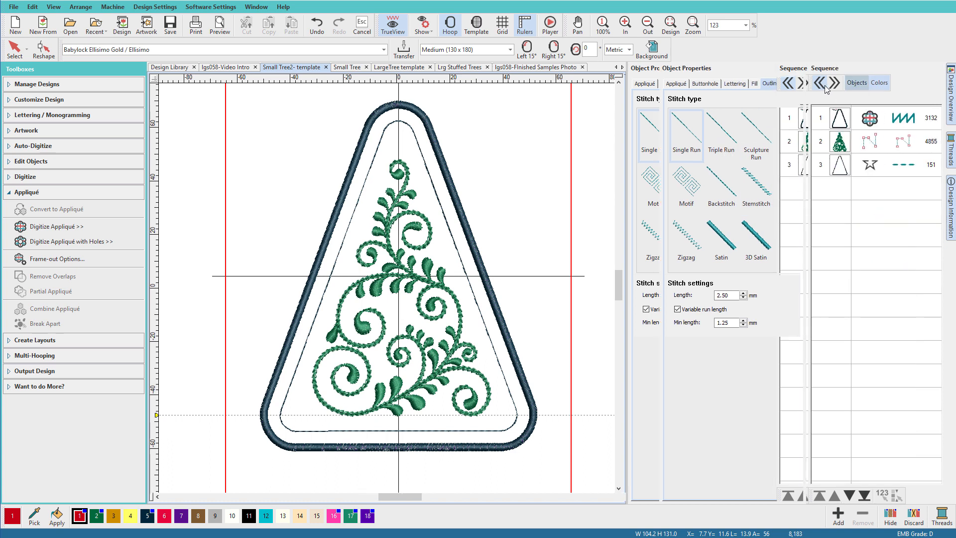
pyautogui.click(842, 118)
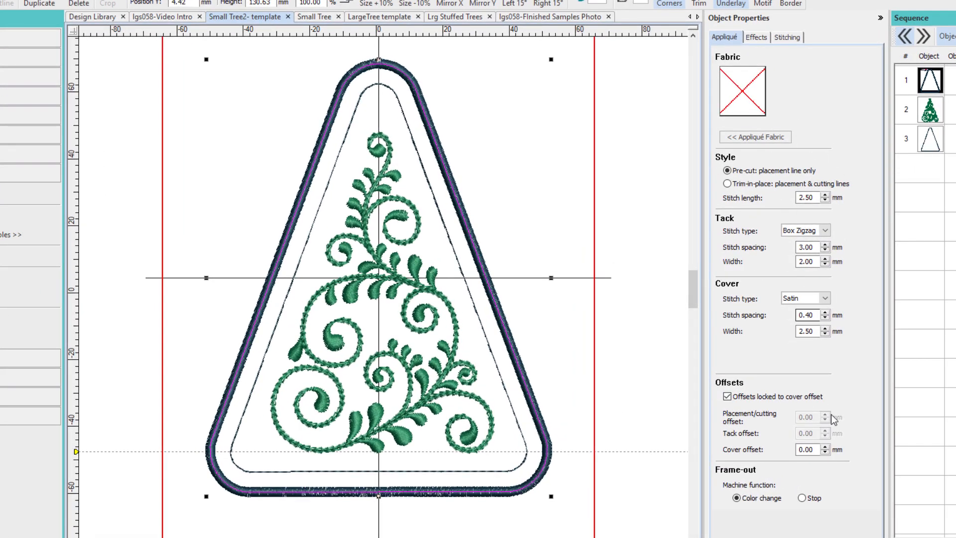
pyautogui.click(825, 298)
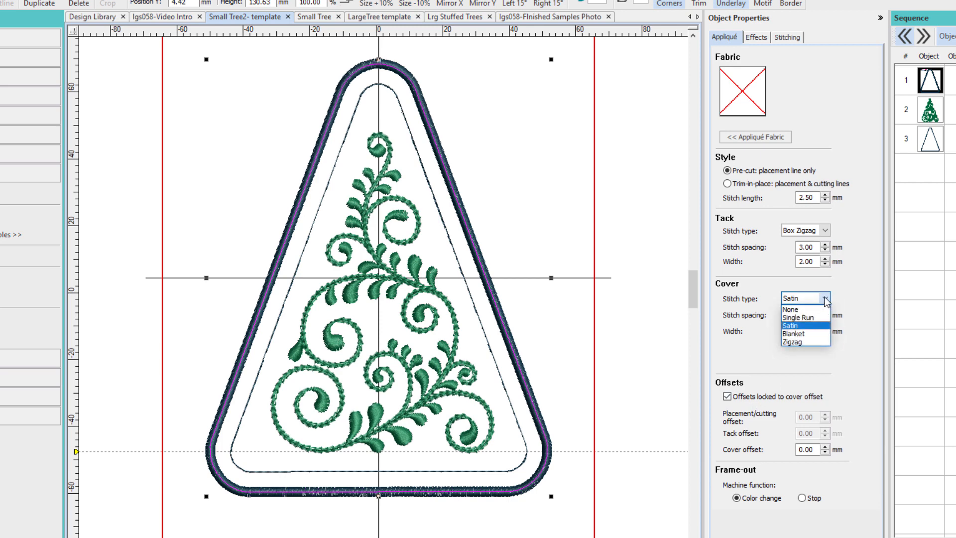
pyautogui.click(822, 313)
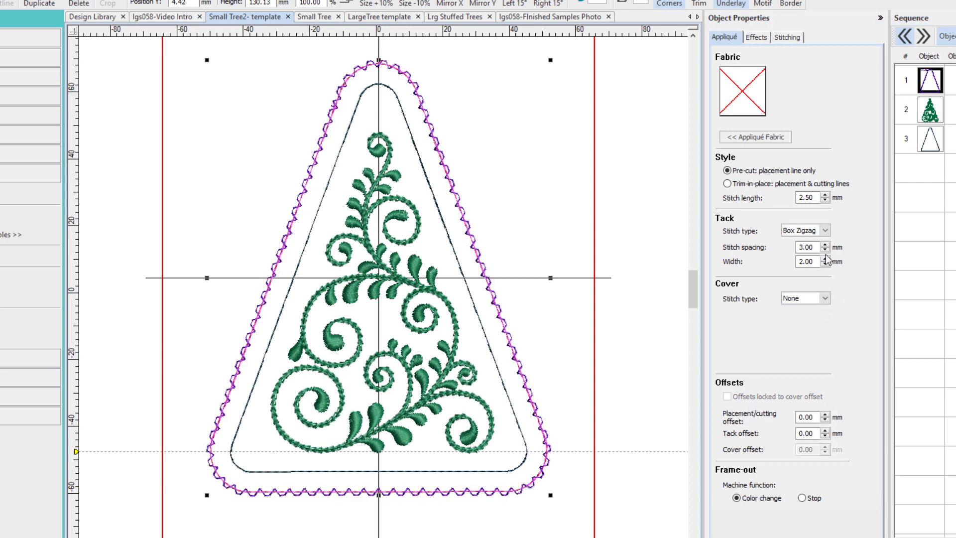
pyautogui.click(825, 231)
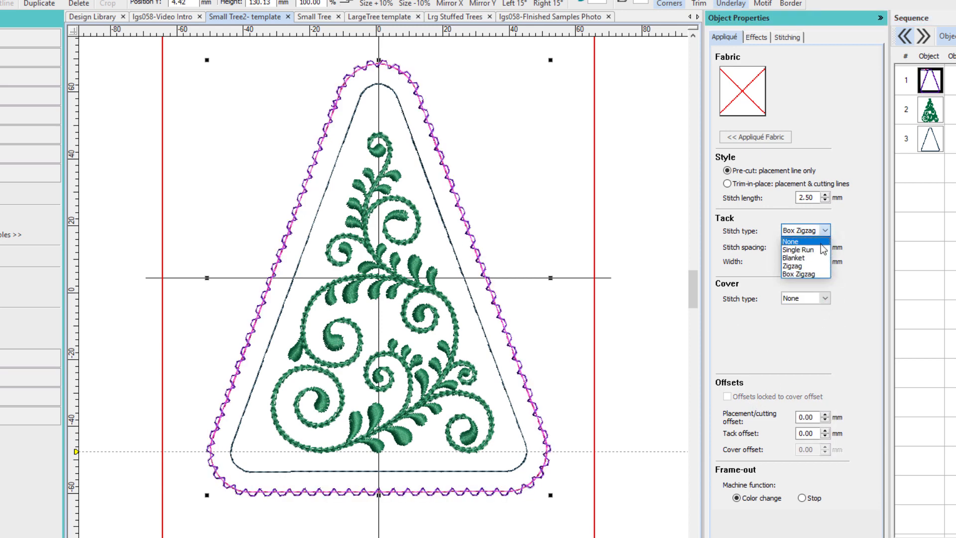
pyautogui.click(823, 249)
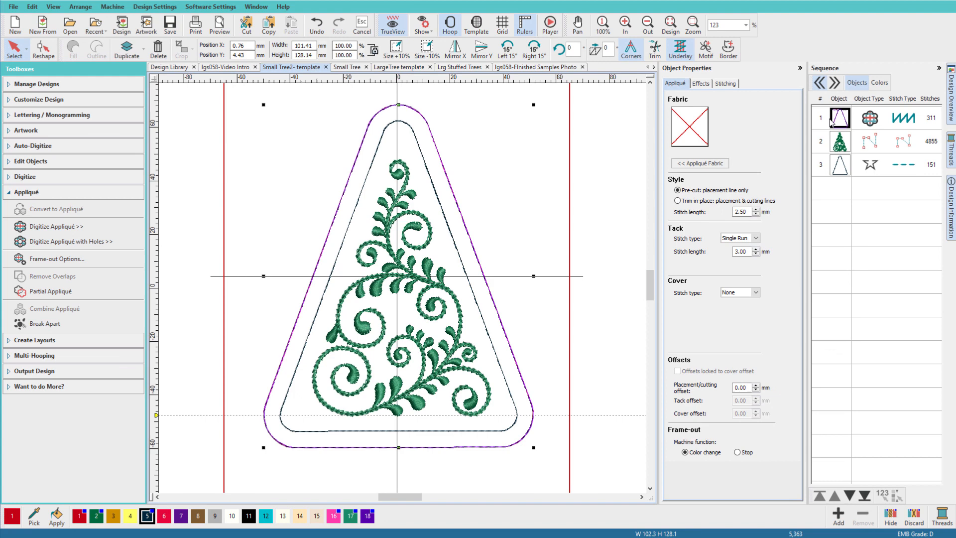
pyautogui.click(880, 83)
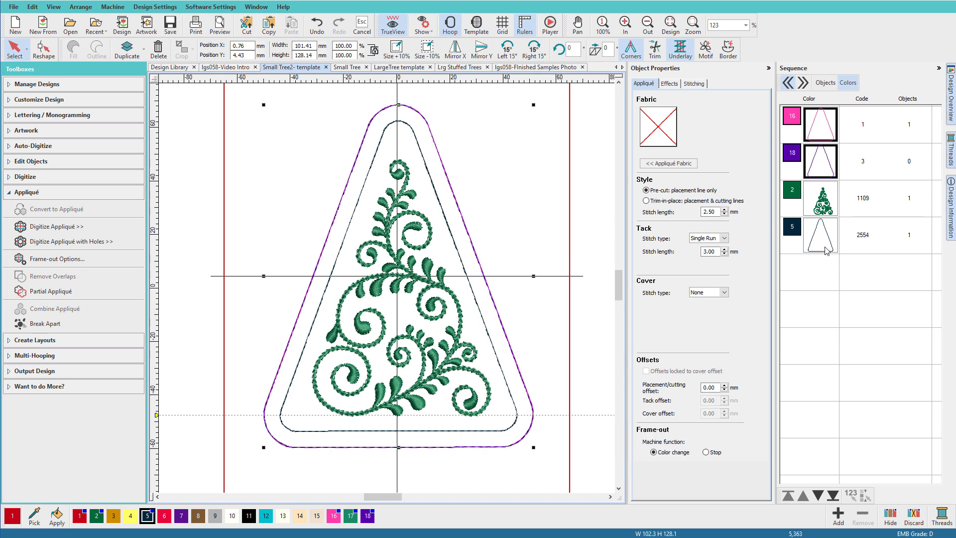
# Step: Select the inner triangle outline and place vertical guides about 20 mm to either side of the centre line
pyautogui.click(826, 83)
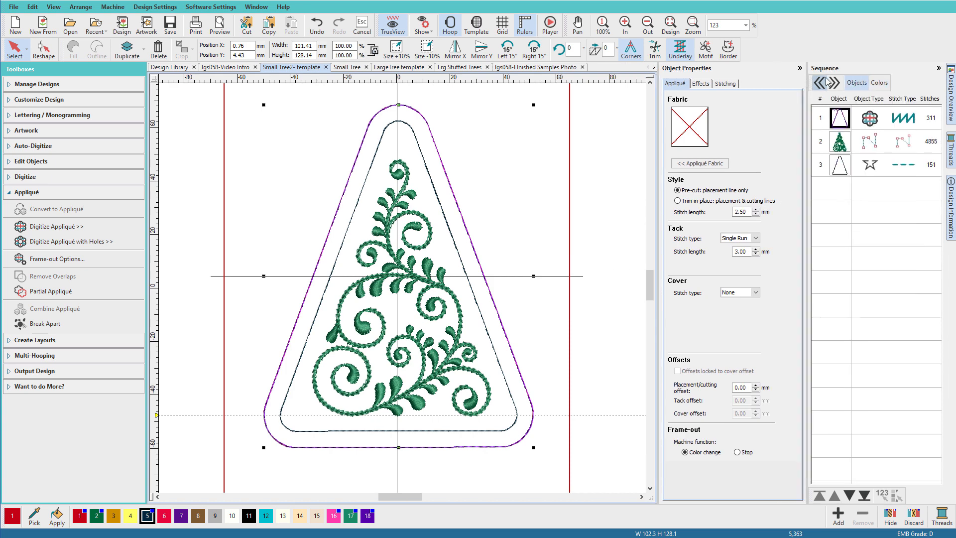
pyautogui.click(840, 171)
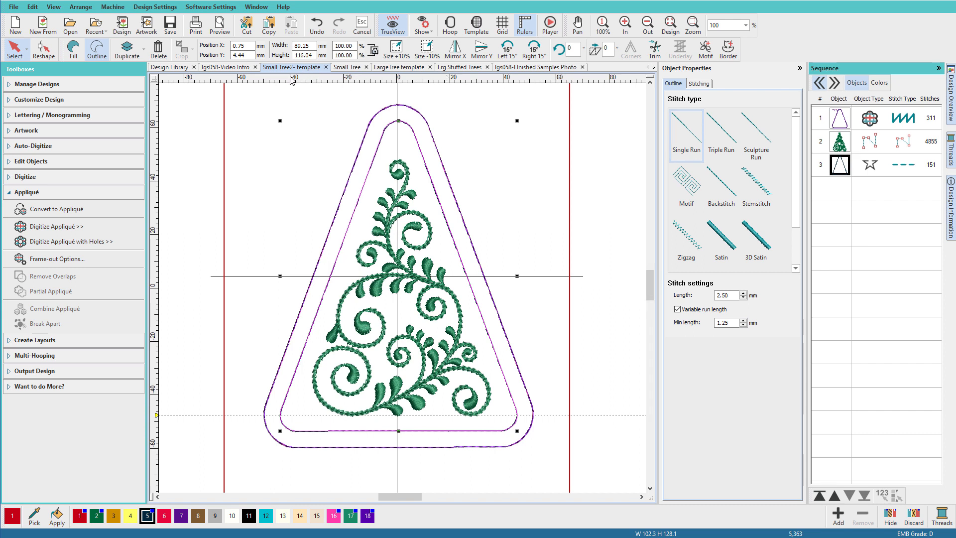
pyautogui.click(343, 80)
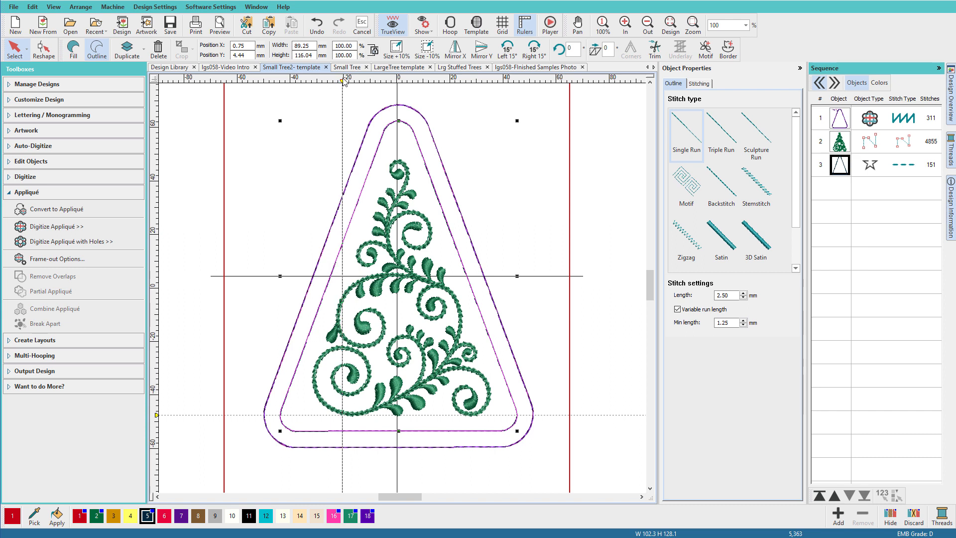
pyautogui.click(450, 79)
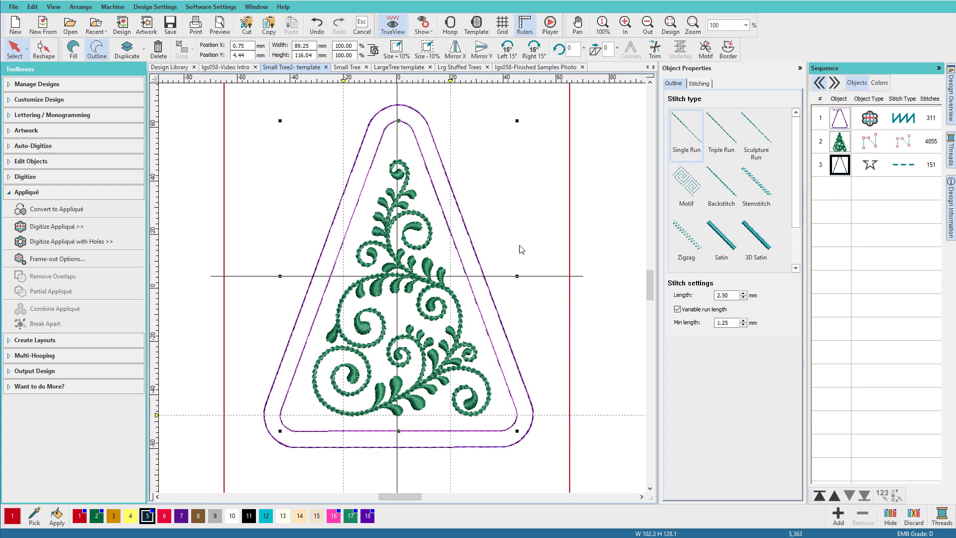
# Step: Cut the inner triangle outline with the Knife through the middle of its base
pyautogui.click(15, 164)
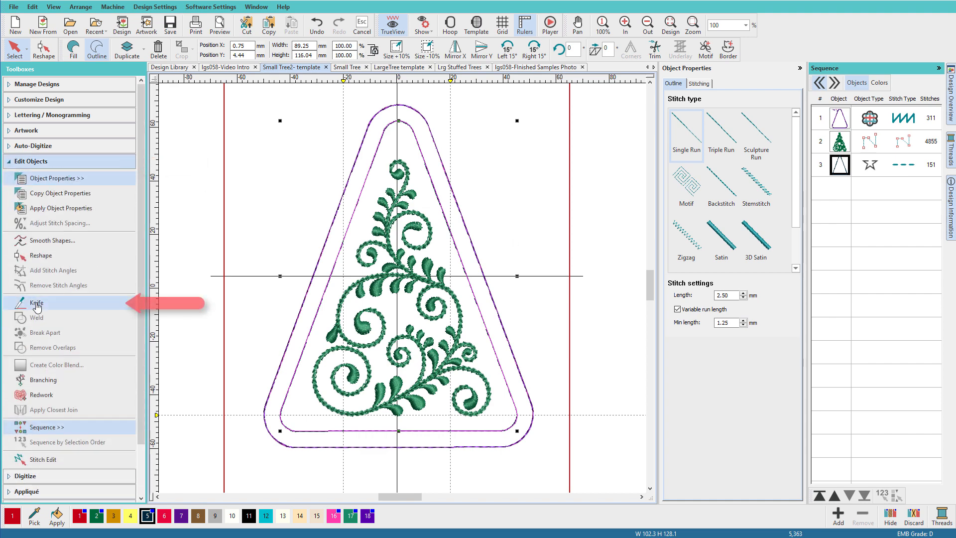
pyautogui.click(59, 304)
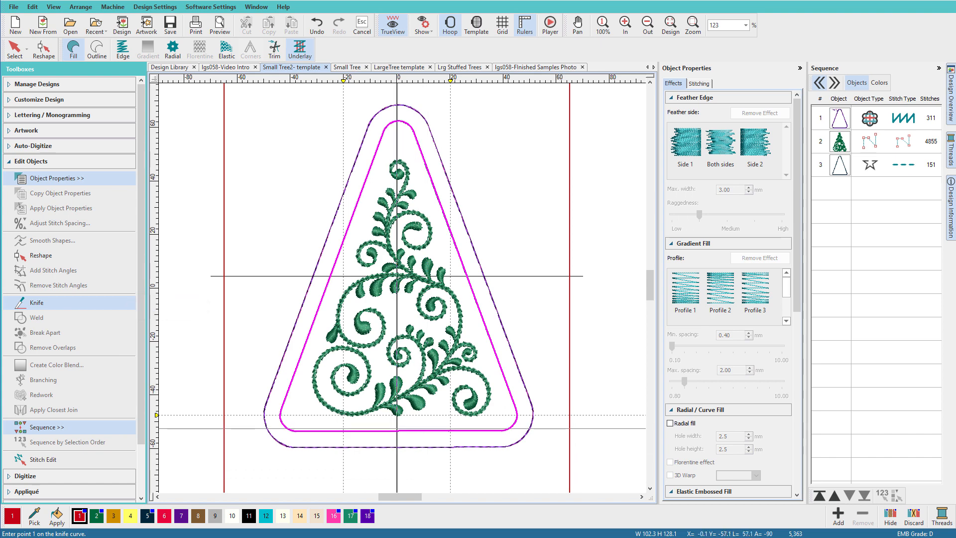
pyautogui.click(397, 429)
pyautogui.click(399, 446)
pyautogui.press('Return')
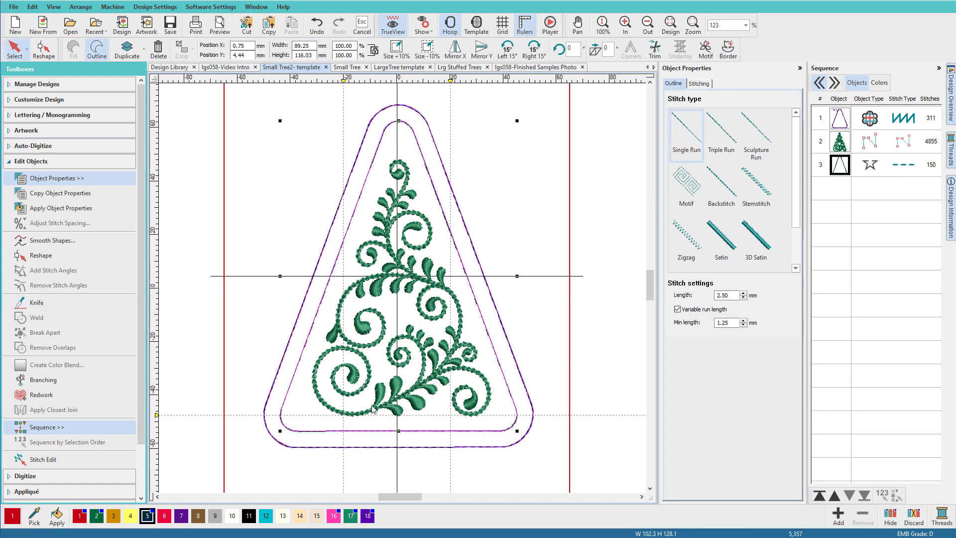
# Step: Reshape the cut base into an opening between the two vertical guides, with both ends extending straight down to the outer outline
pyautogui.press('h')
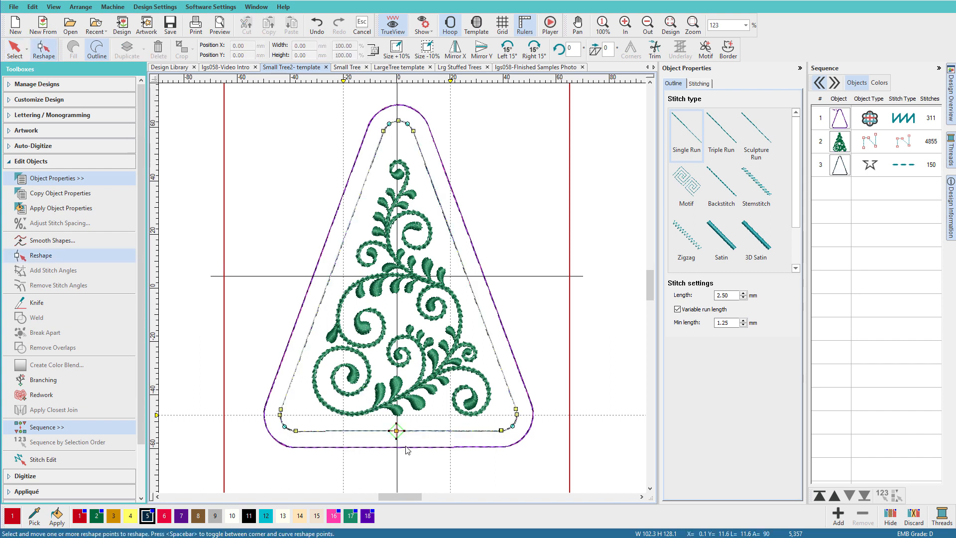
pyautogui.click(383, 431)
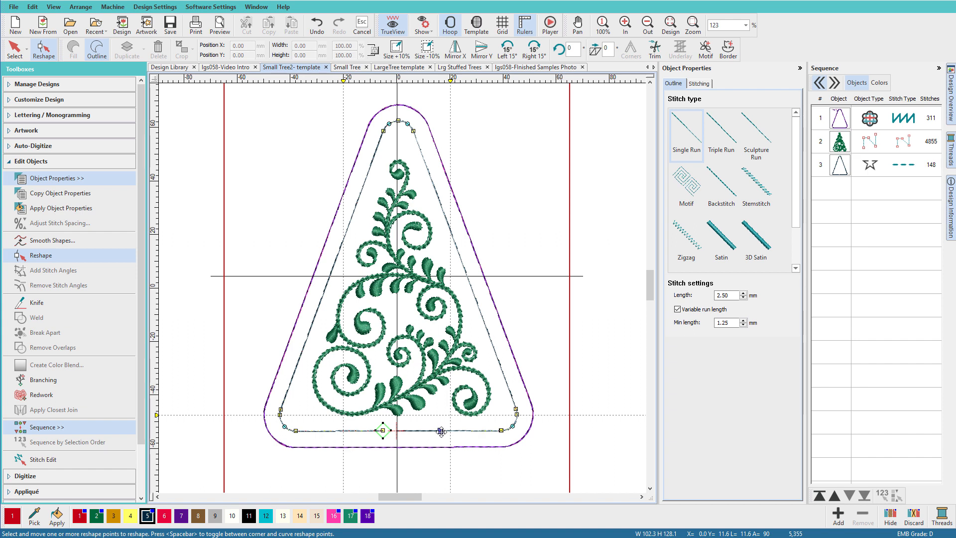
pyautogui.click(439, 430)
pyautogui.click(450, 431)
pyautogui.moveTo(439, 430); pyautogui.dragTo(449, 447)
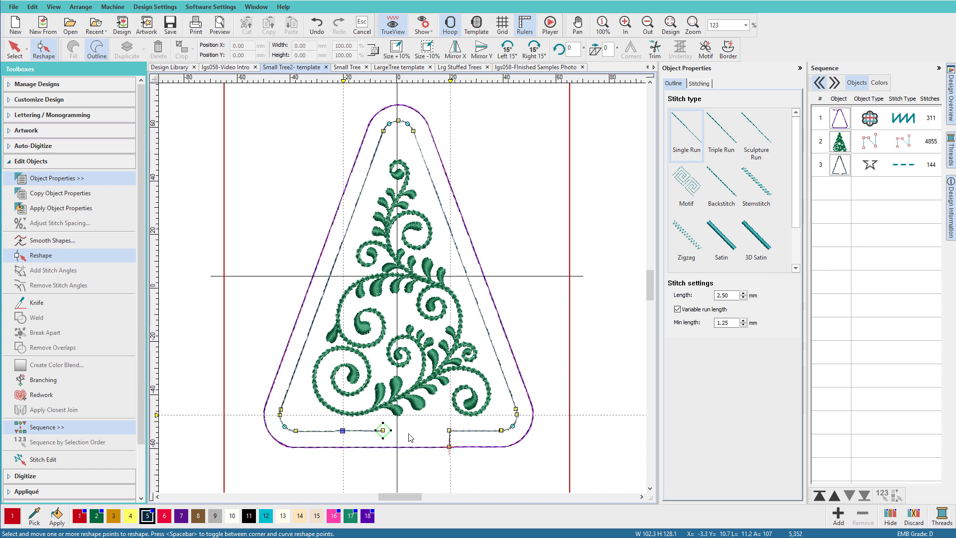
pyautogui.moveTo(343, 430); pyautogui.dragTo(344, 447)
pyautogui.click(343, 448)
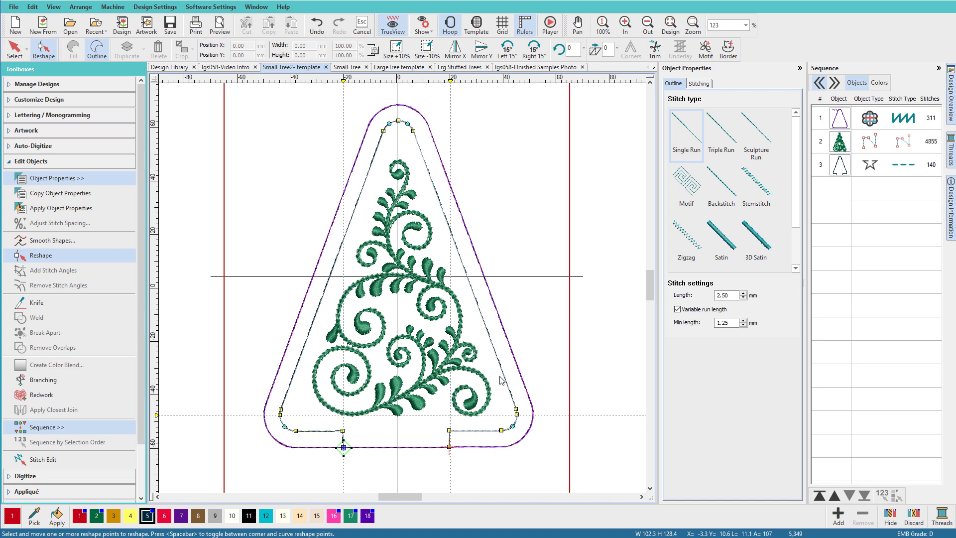
# Step: Add a Backtrack copy of the opened inner triangle outline
pyautogui.click(7, 168)
pyautogui.click(9, 181)
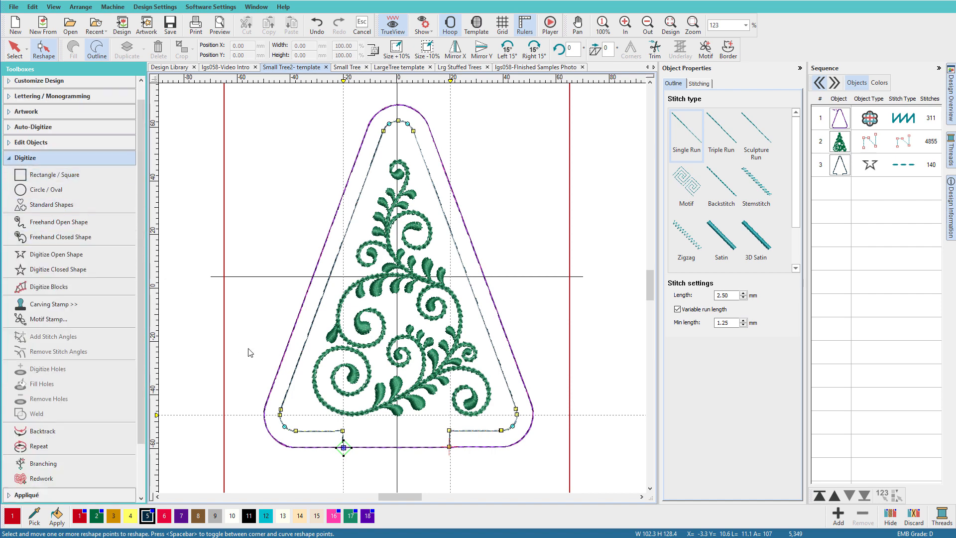
pyautogui.click(832, 168)
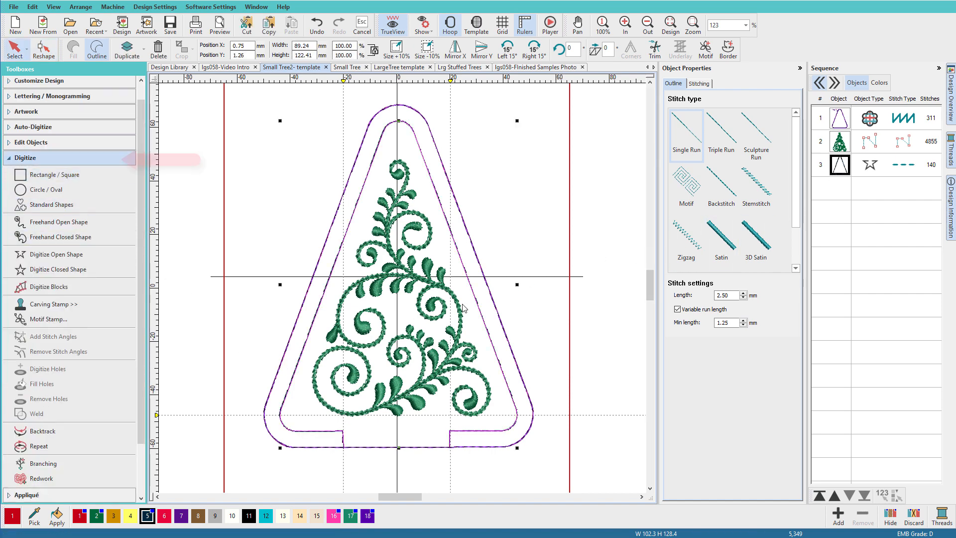
pyautogui.click(62, 435)
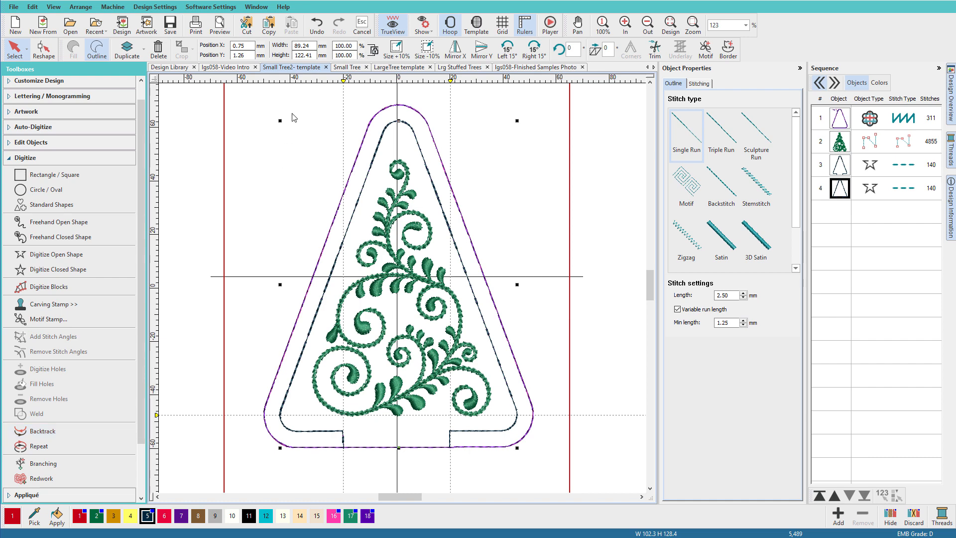
# Step: Play the stitch-out simulation of the whole design, adjusting the playback speed
pyautogui.hotkey('shift', 'r')
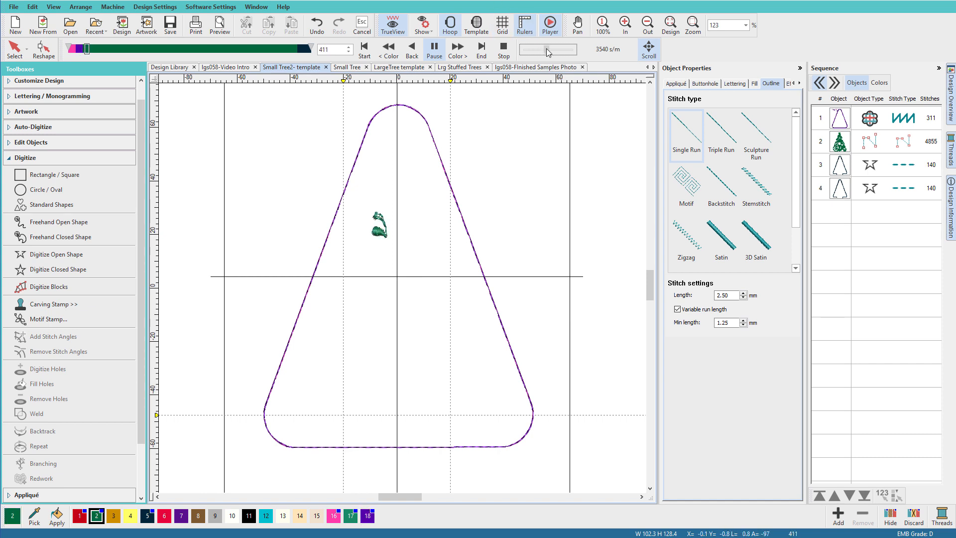
pyautogui.moveTo(546, 51); pyautogui.dragTo(566, 53)
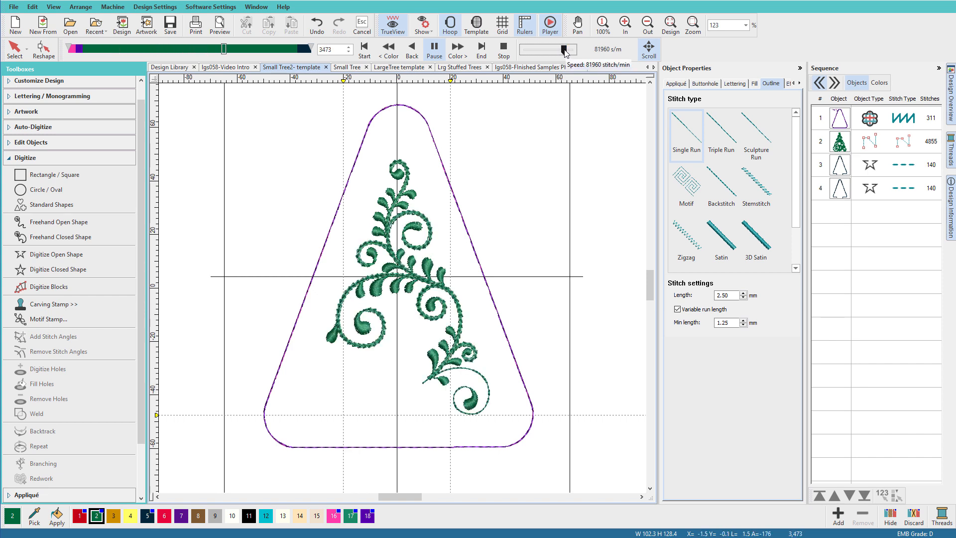
pyautogui.moveTo(557, 47); pyautogui.dragTo(553, 49)
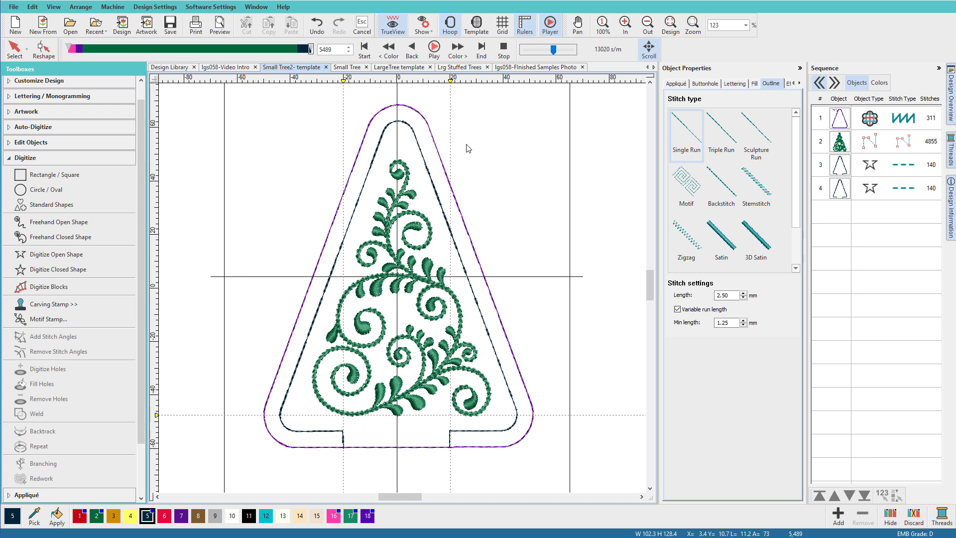
# Step: Review the Small Tree, LargeTree template and Lrg Stuffed Trees designs in turn
pyautogui.click(355, 69)
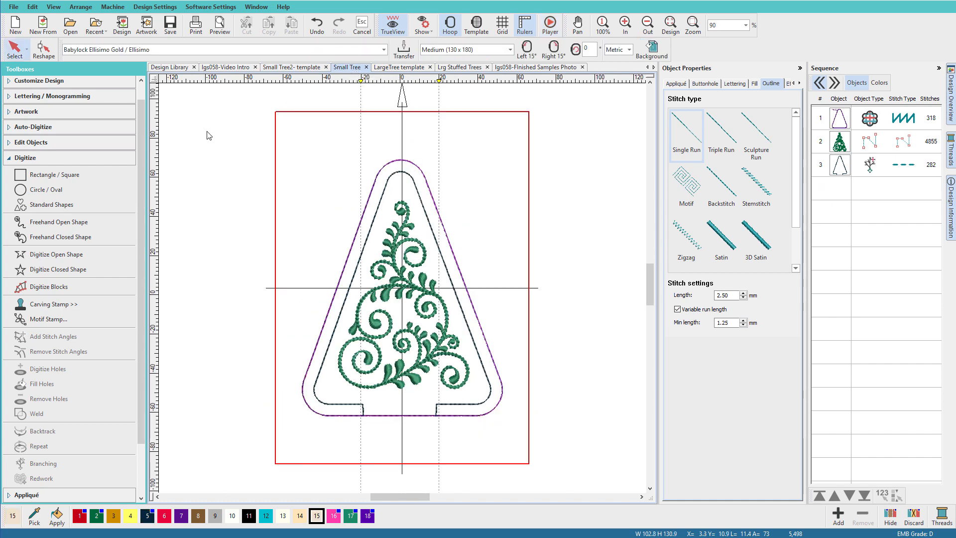
pyautogui.click(395, 69)
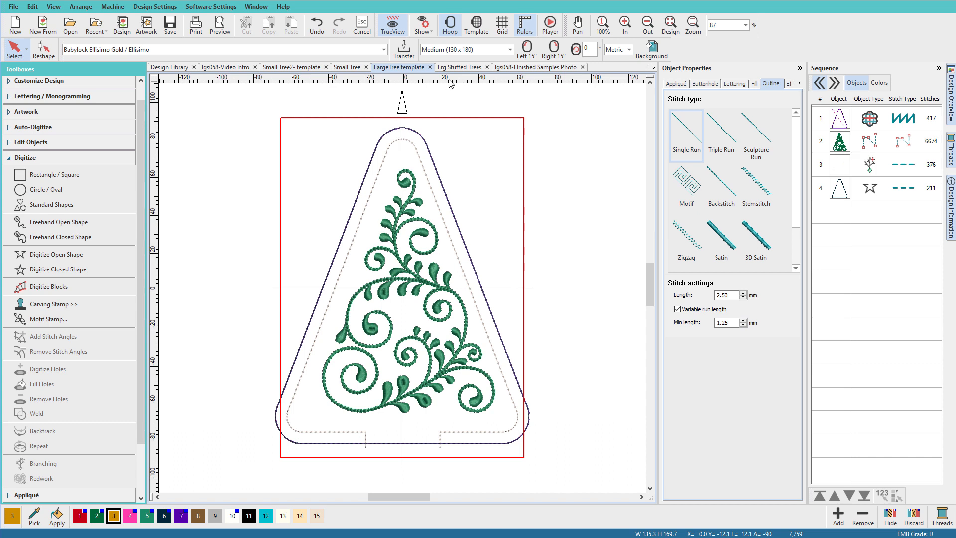
pyautogui.click(467, 69)
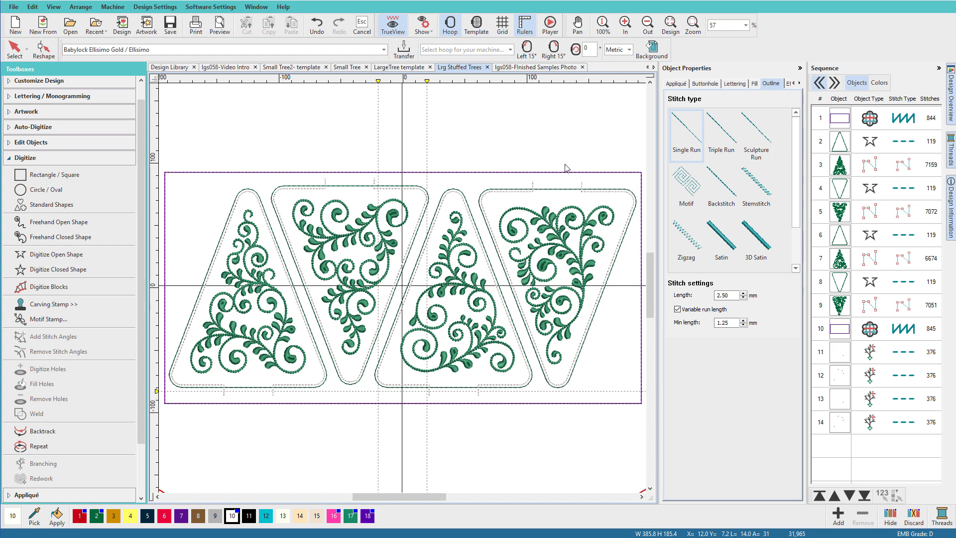
# Step: Examine the two rectangular appliqué objects and the four seam outlines of the stuffed trees layout, and view the finished samples photo
pyautogui.click(840, 119)
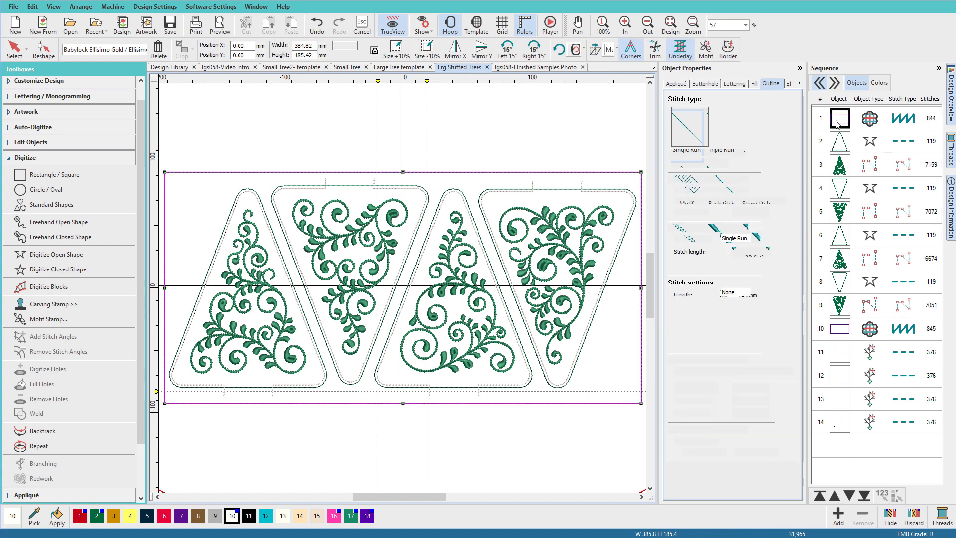
pyautogui.click(839, 331)
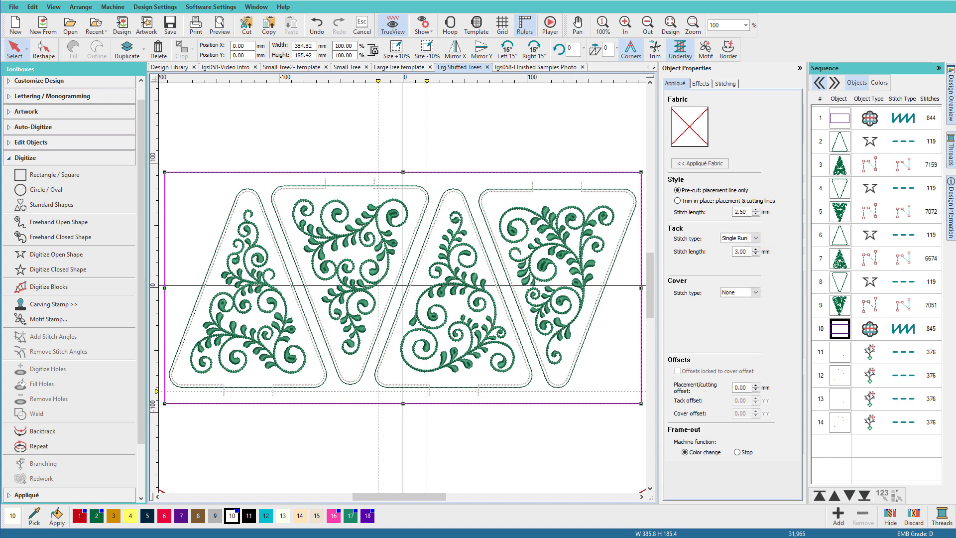
pyautogui.click(847, 354)
pyautogui.keyDown('shift'); pyautogui.click(843, 423); pyautogui.keyUp('shift')
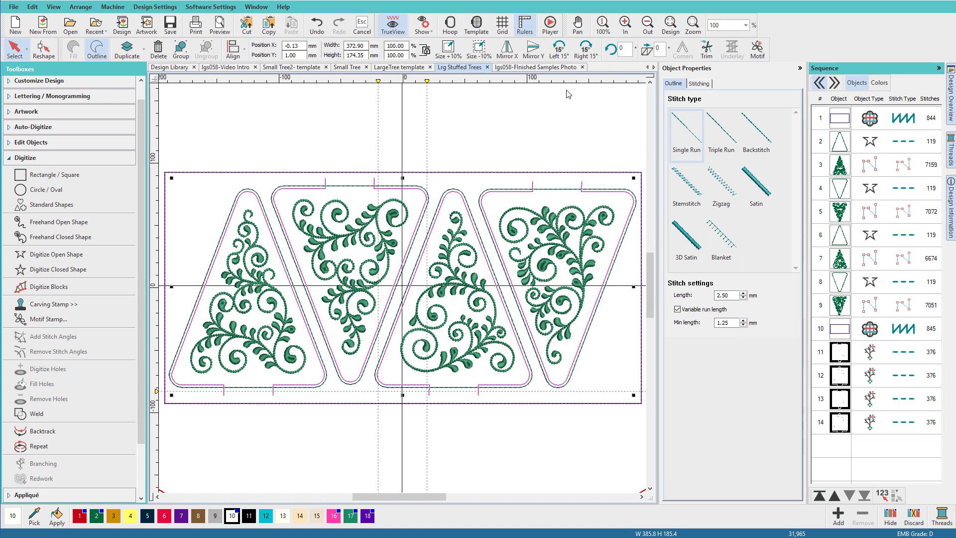
pyautogui.click(556, 70)
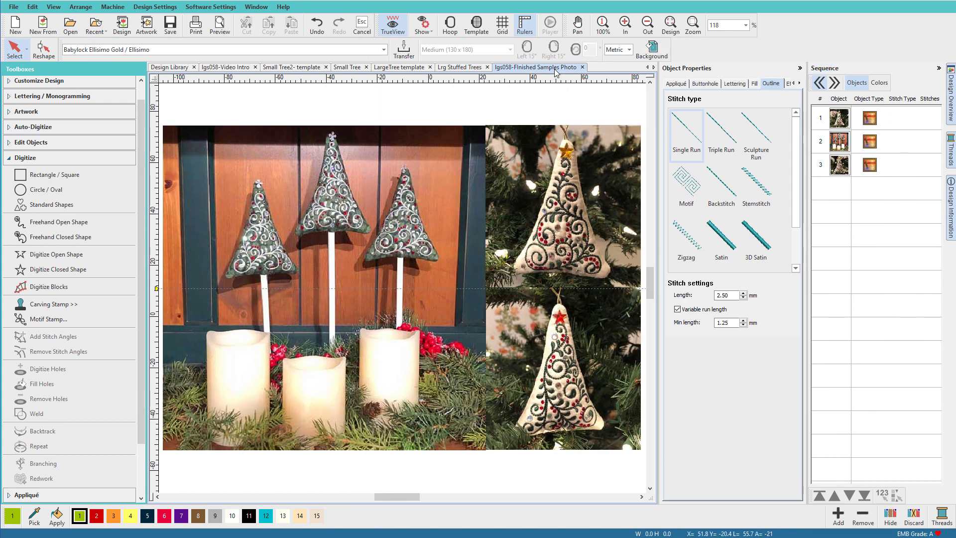